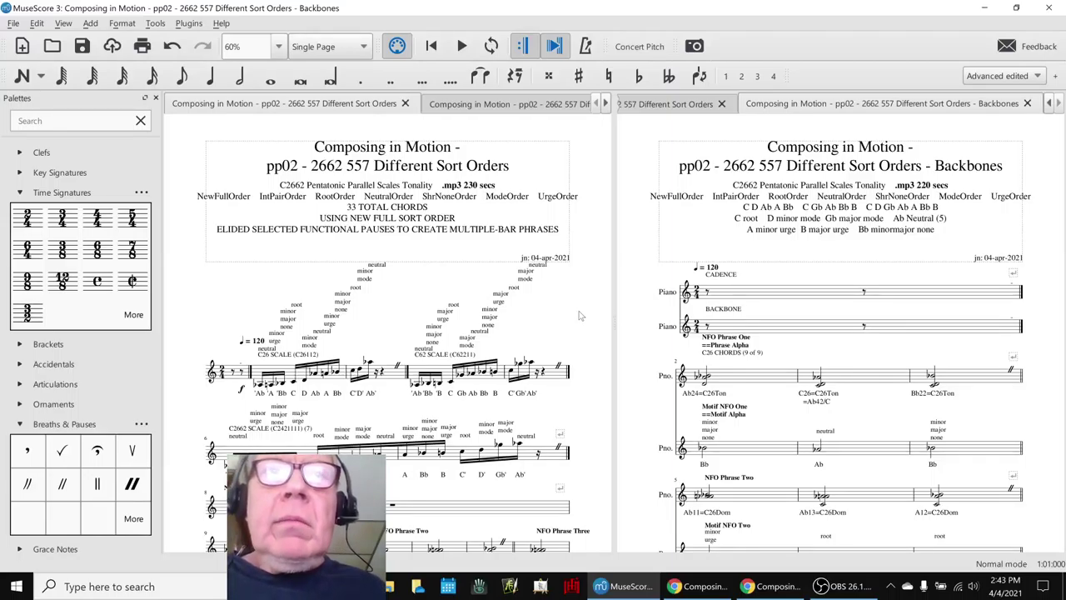
Play the opening chord of NFO Phrase One from measure 9 of the full sort order score.
{"action": "scroll", "coordinate": [572, 311], "scroll_direction": "down", "scroll_amount": 3}
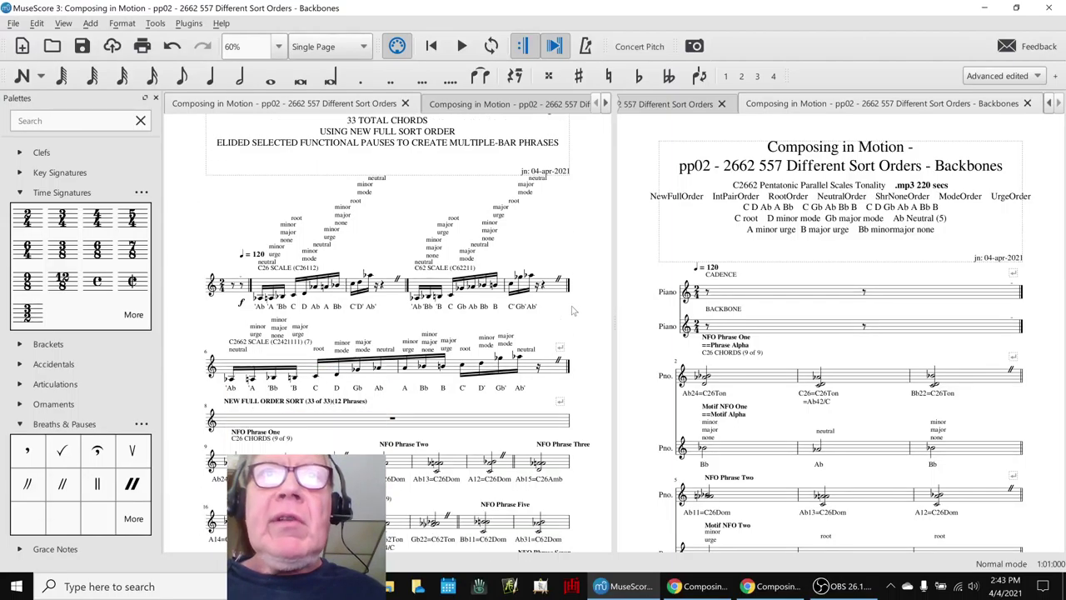
{"action": "scroll", "coordinate": [573, 311], "scroll_direction": "down", "scroll_amount": 3}
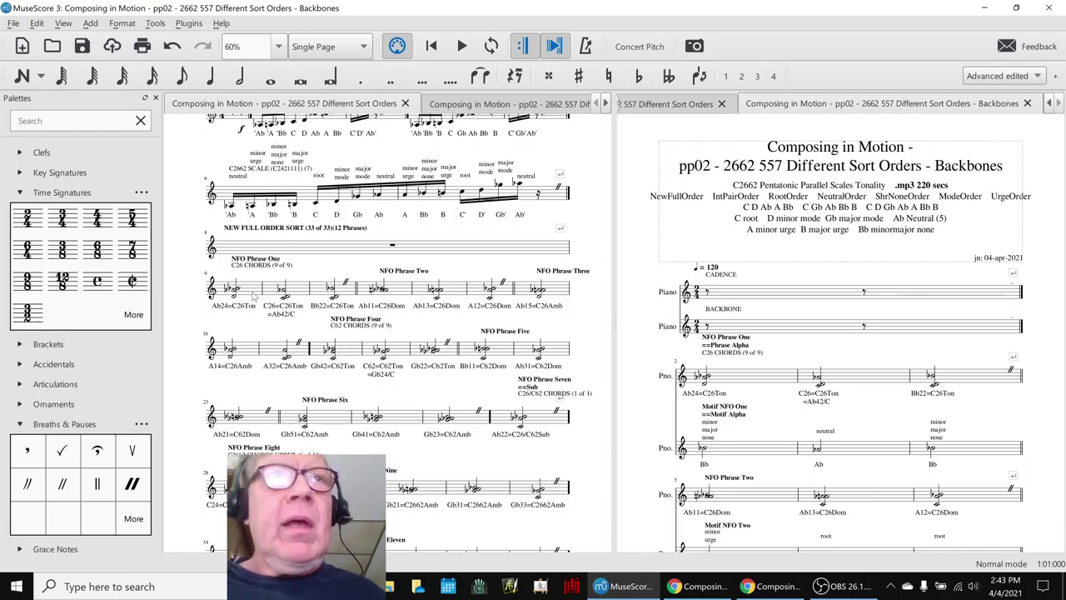
{"action": "left_click", "coordinate": [253, 293]}
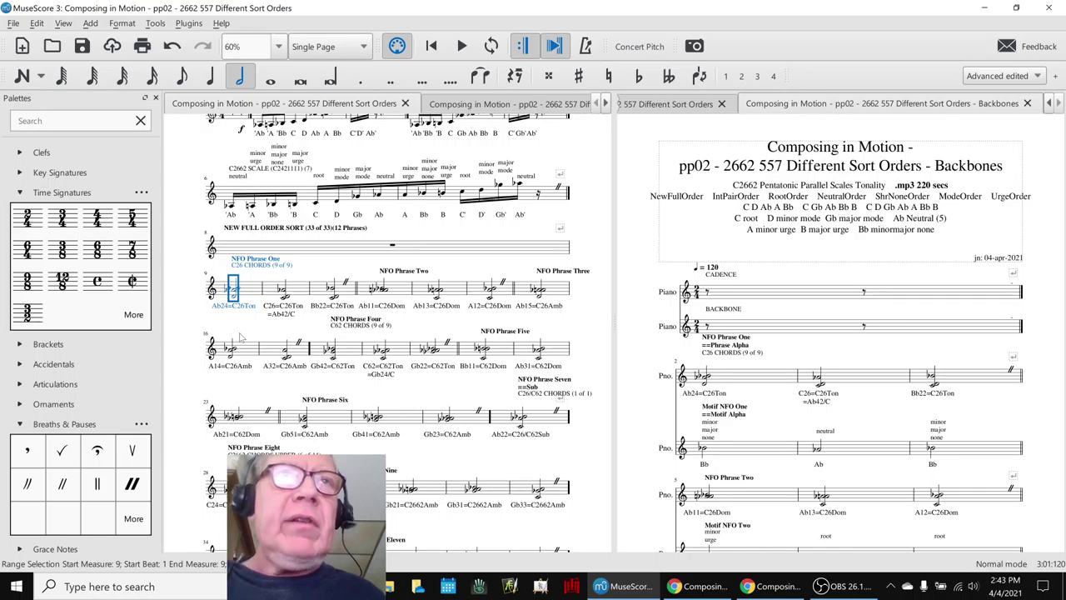
{"action": "key", "text": "space"}
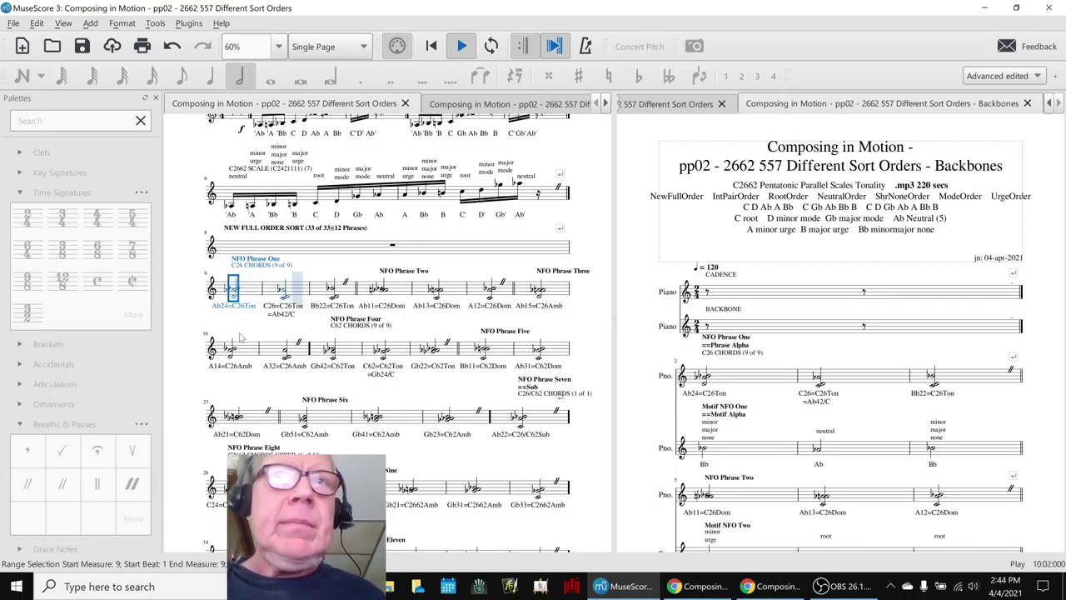
{"action": "key", "text": "space"}
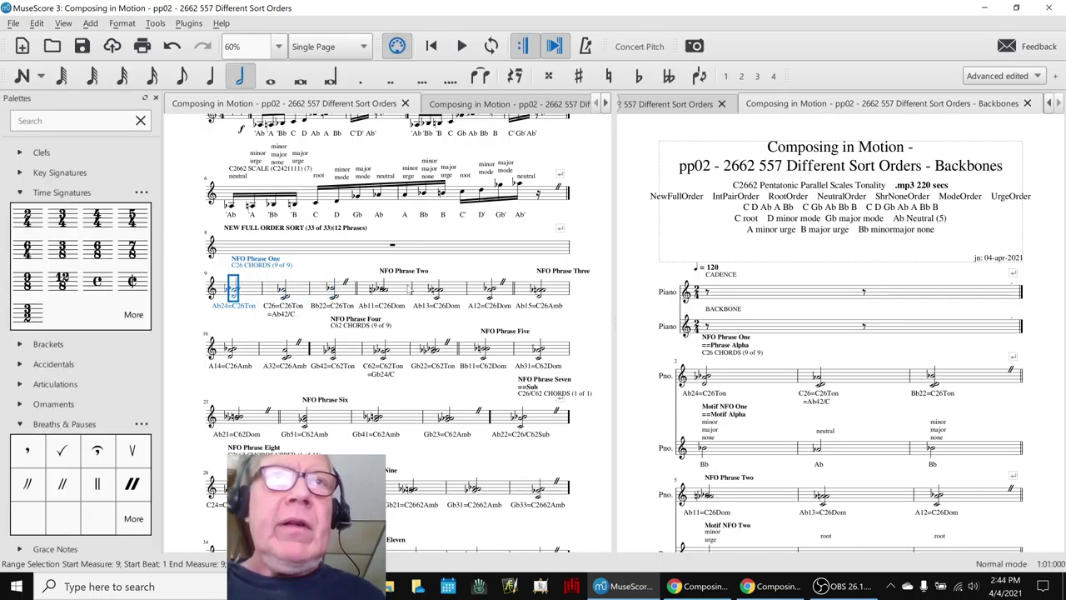
Play the opening of NFO Phrase Two from measure 12.
{"action": "left_click", "coordinate": [406, 290]}
{"action": "key", "text": "space"}
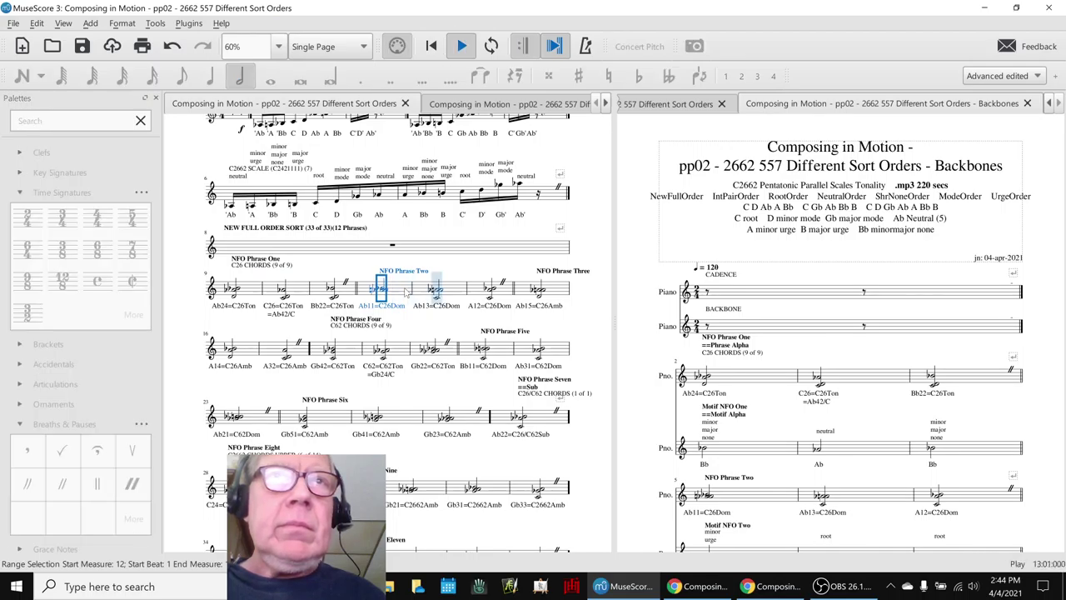
{"action": "key", "text": "space"}
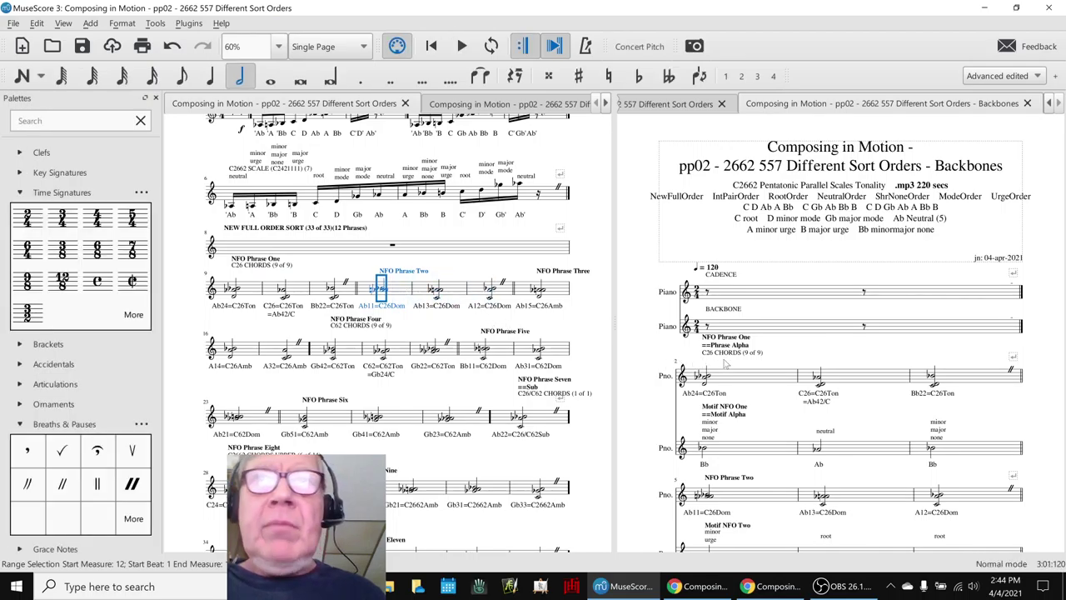
{"action": "scroll", "coordinate": [727, 364], "scroll_direction": "down", "scroll_amount": 3}
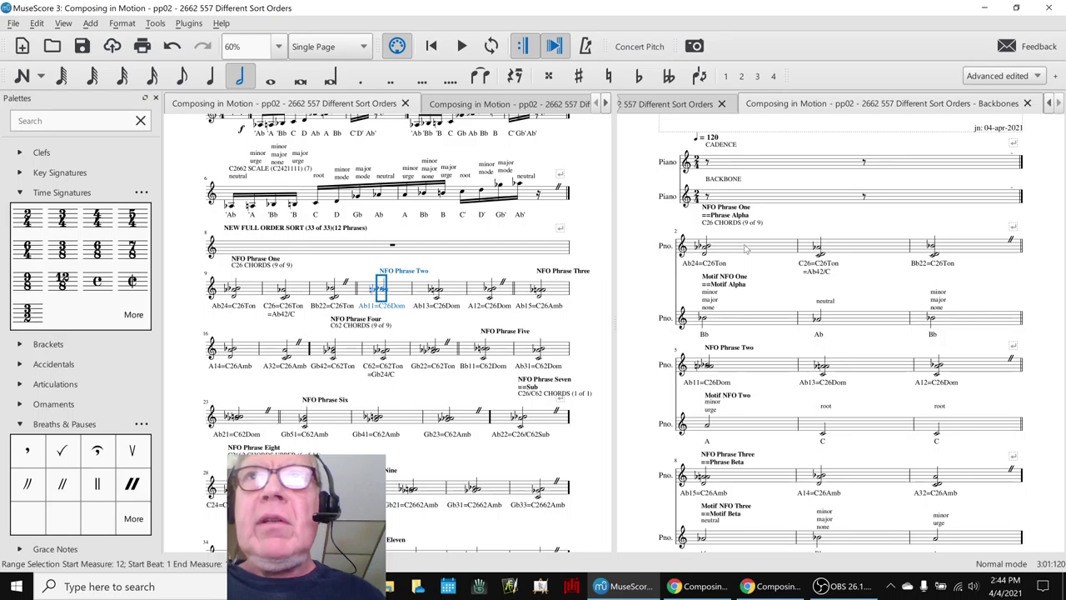
Select measure 2 in the Backbones score and glance at the piano Mixer.
{"action": "left_click", "coordinate": [746, 248]}
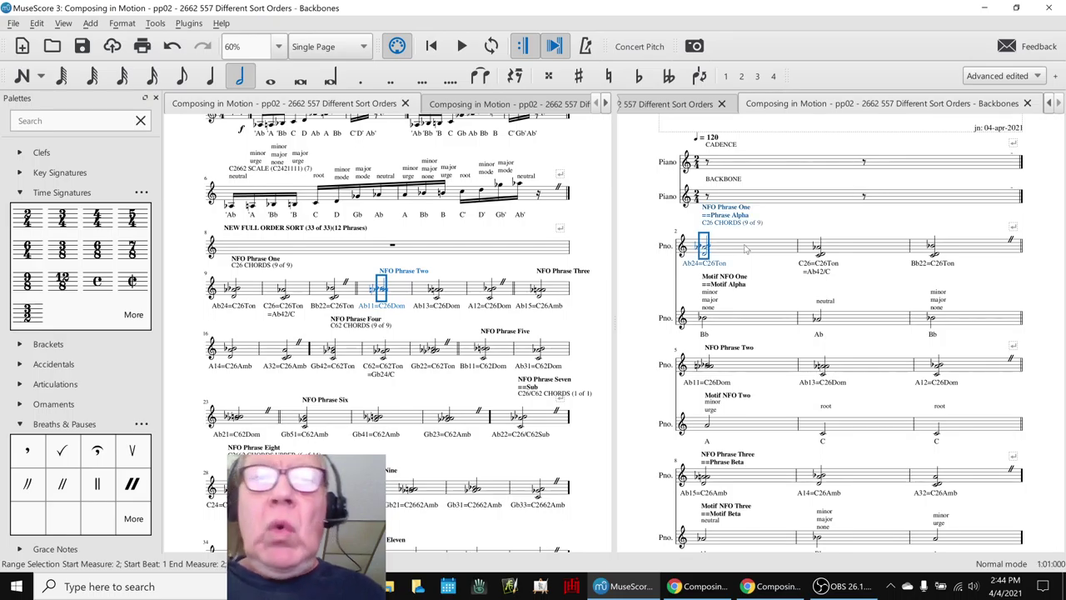
{"action": "key", "text": "F10"}
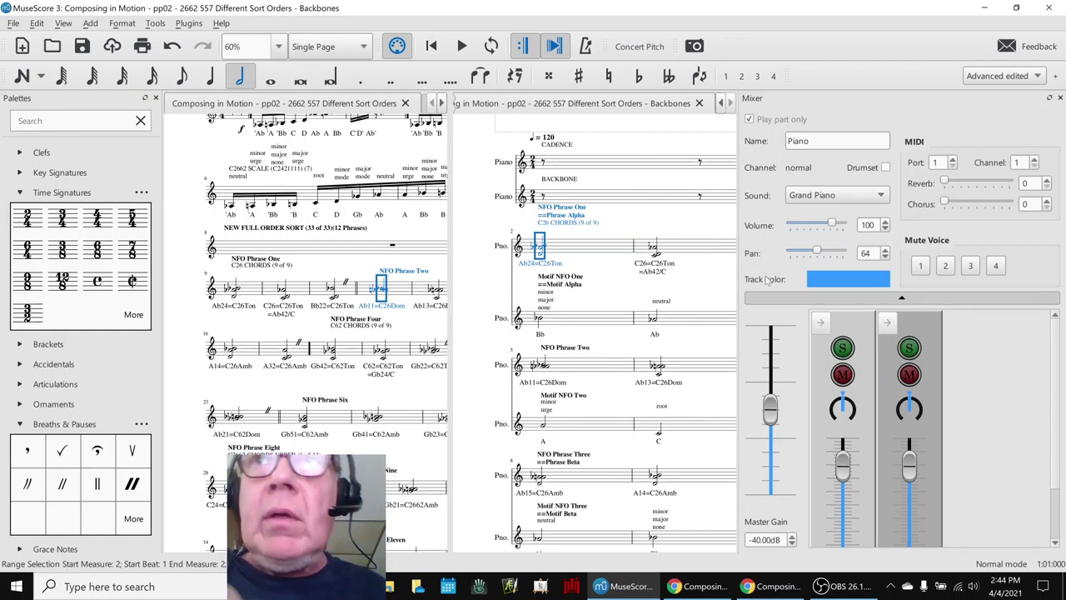
{"action": "key", "text": "F10"}
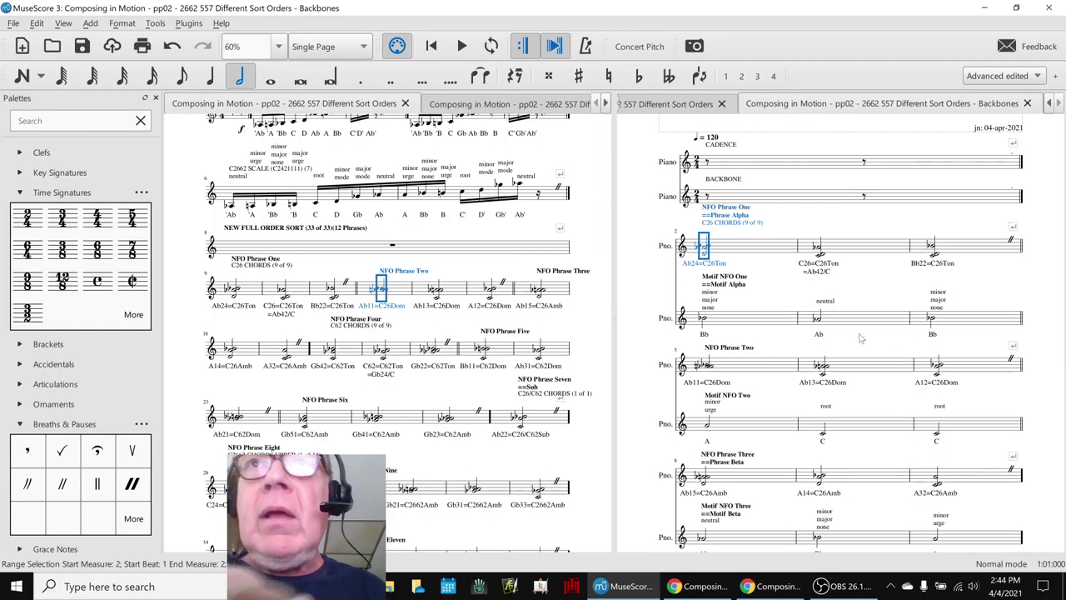
Play Motif NFO One from measure 2 and Motif NFO Two from measure 5 of the Backbones score.
{"action": "left_click", "coordinate": [748, 320]}
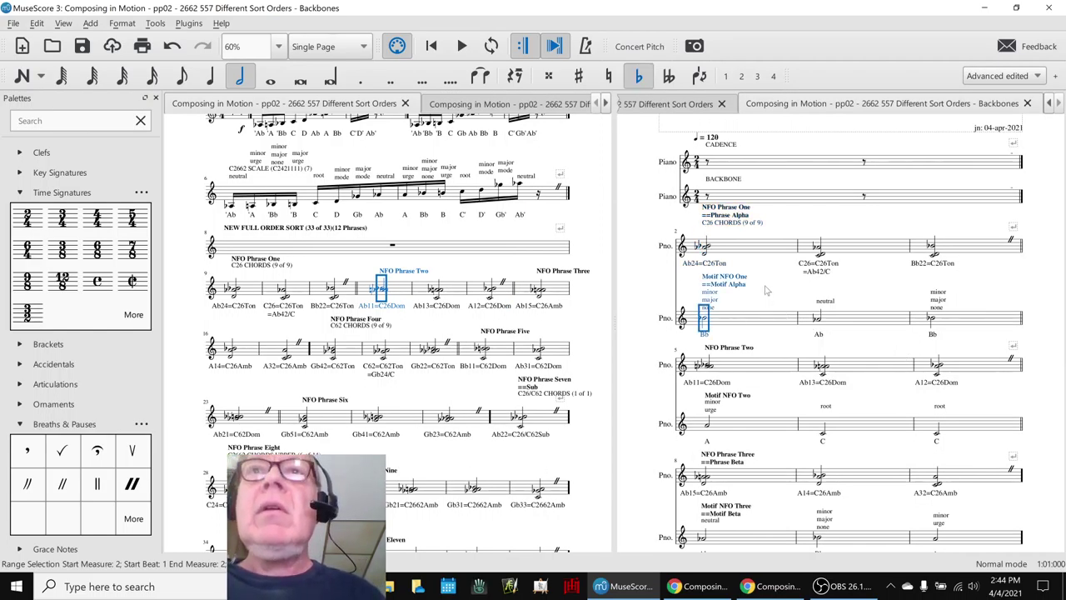
{"action": "key", "text": "space"}
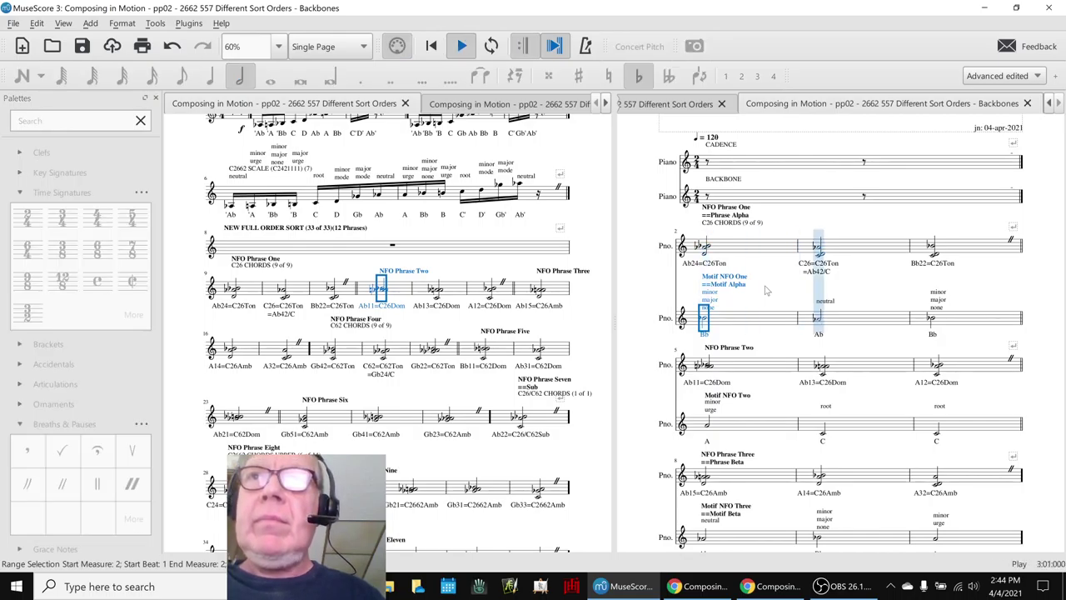
{"action": "key", "text": "space"}
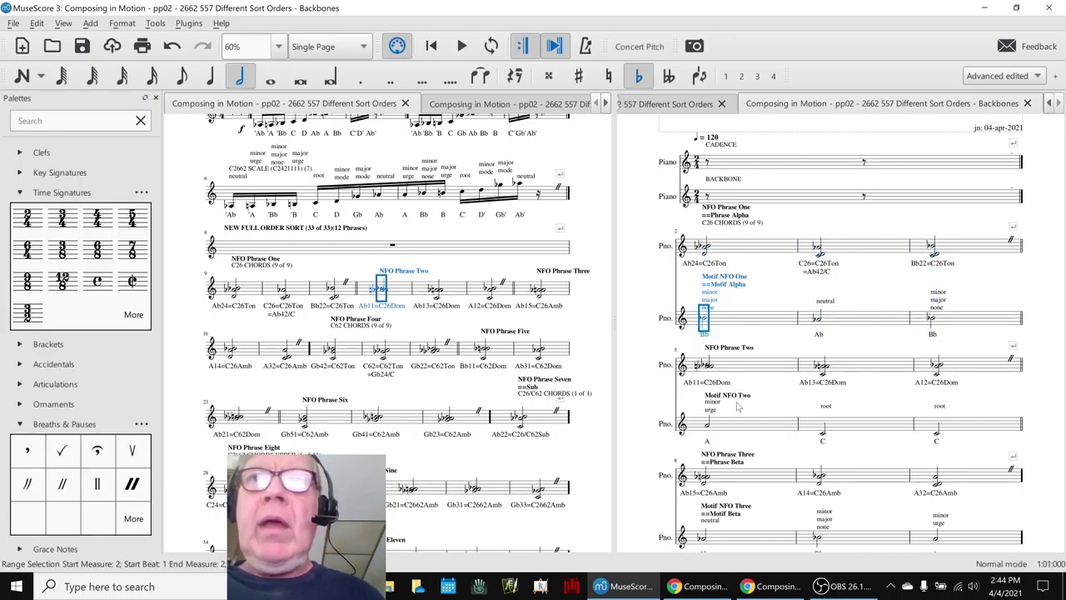
{"action": "left_click", "coordinate": [740, 426]}
{"action": "key", "text": "space"}
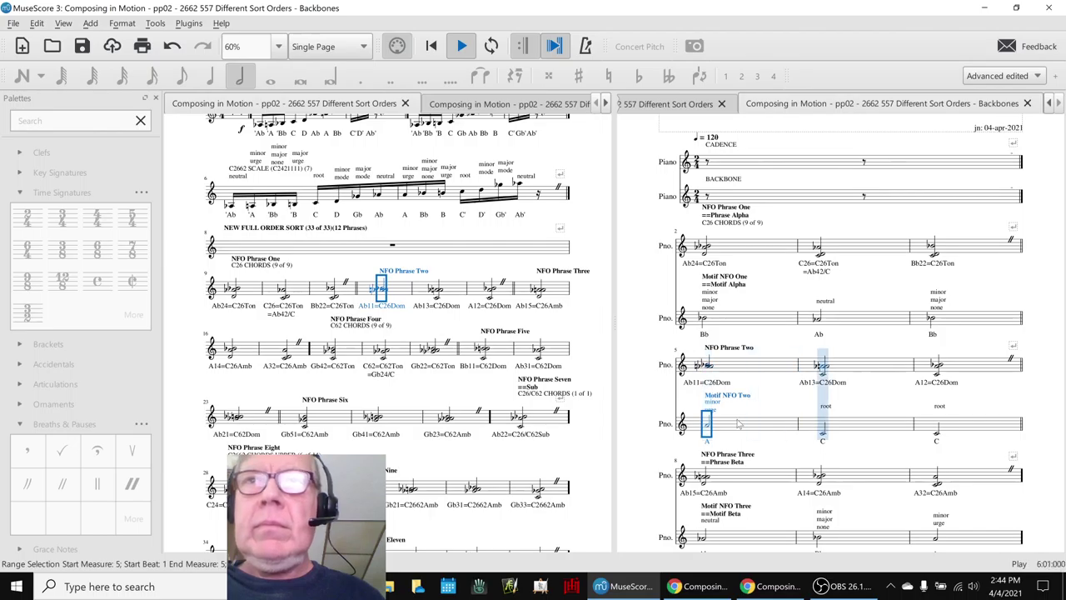
{"action": "key", "text": "space"}
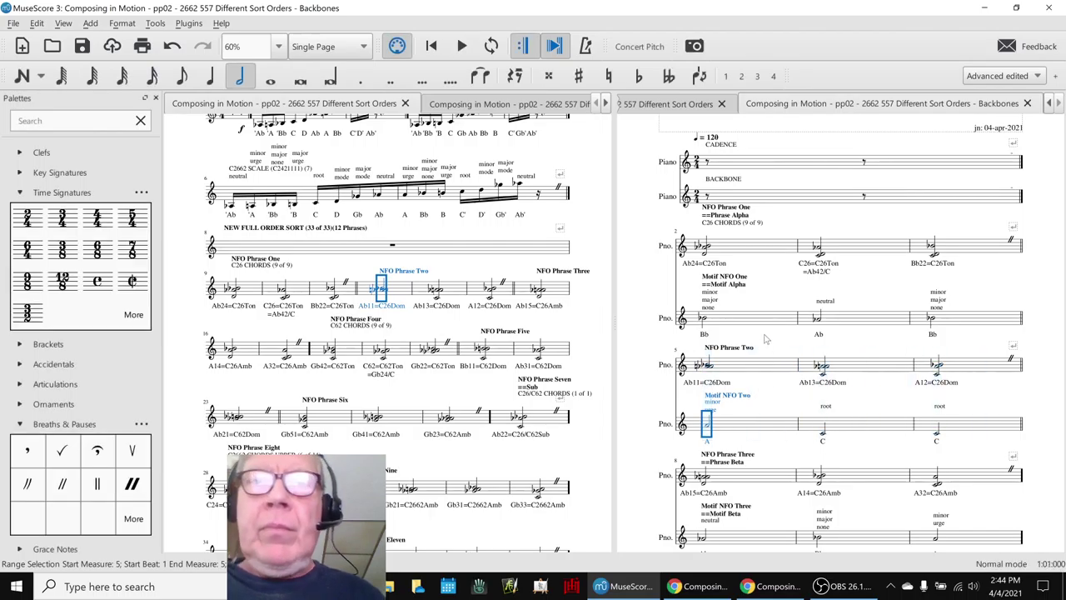
Recheck the piano channels in the Mixer and restart NFO Phrase One playback.
{"action": "key", "text": "F10"}
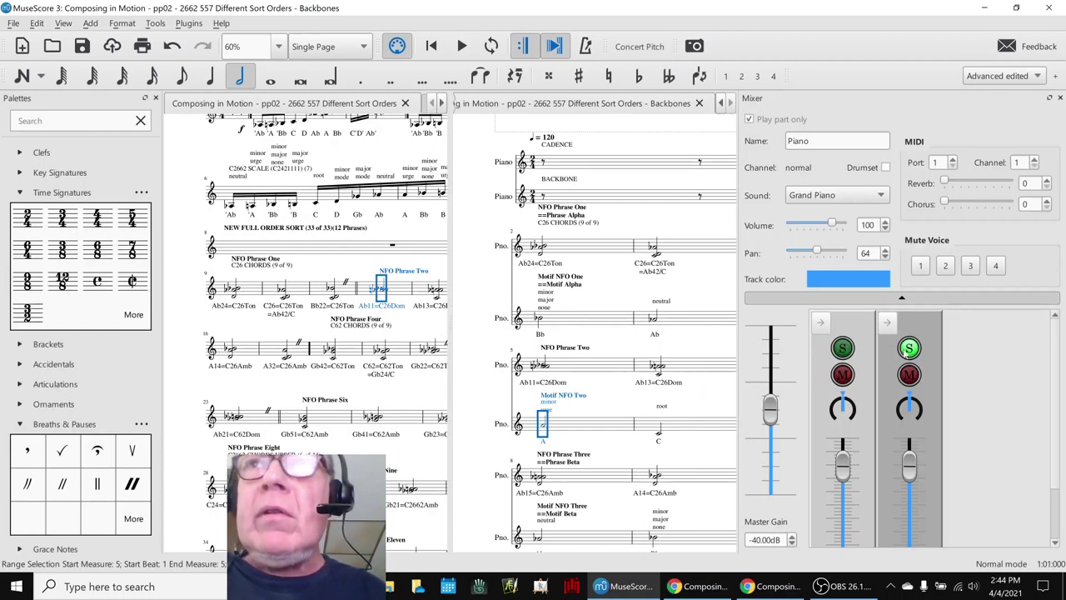
{"action": "key", "text": "F10"}
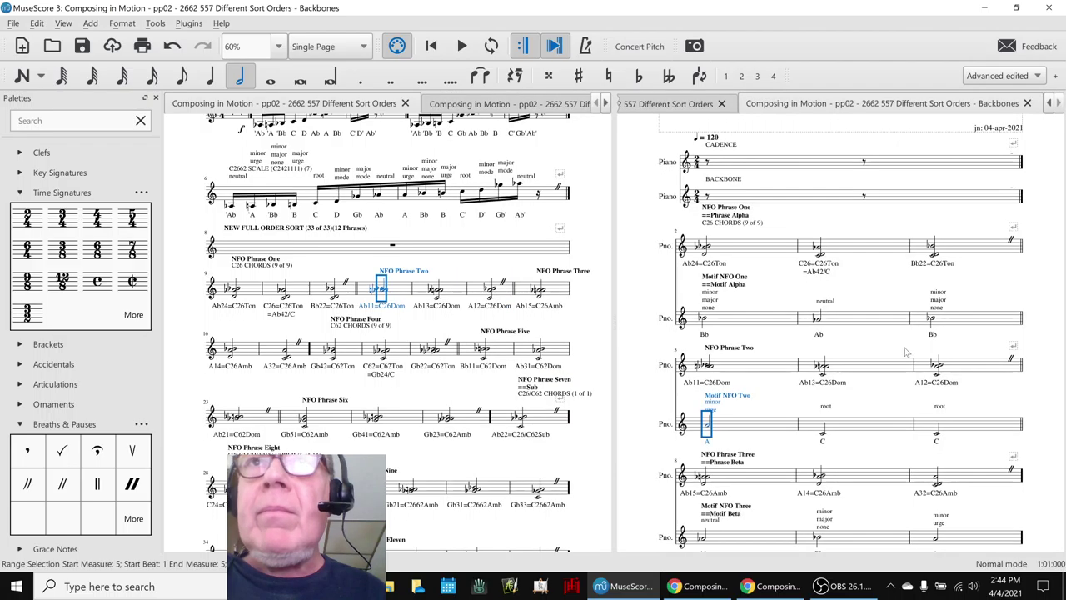
{"action": "left_click", "coordinate": [249, 293]}
{"action": "key", "text": "space"}
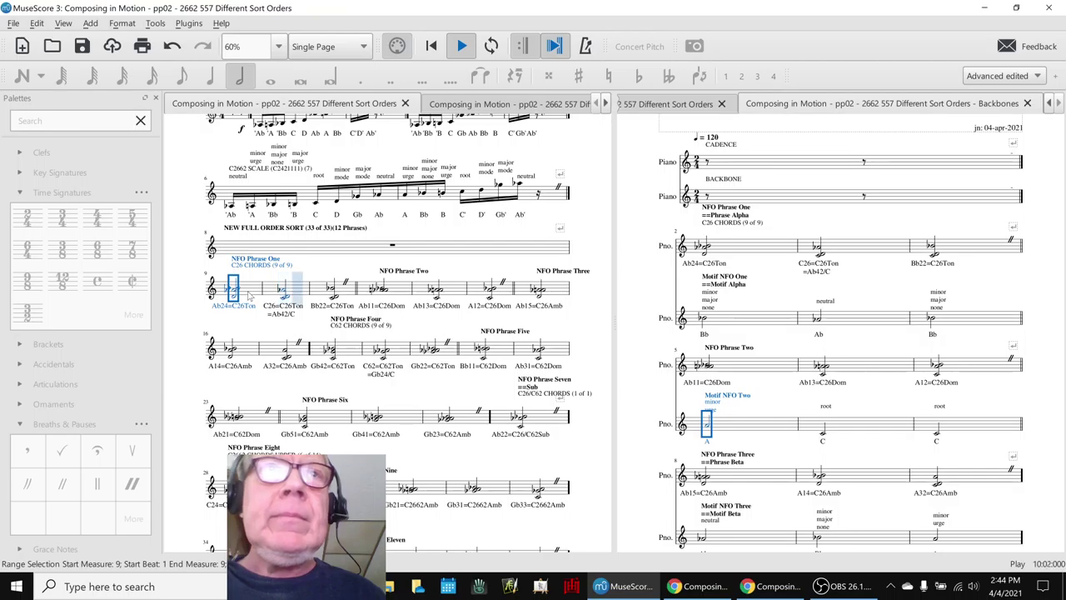
Play NFO Phrase Two in both the full sort order score and the Backbones score to compare.
{"action": "left_click", "coordinate": [730, 252]}
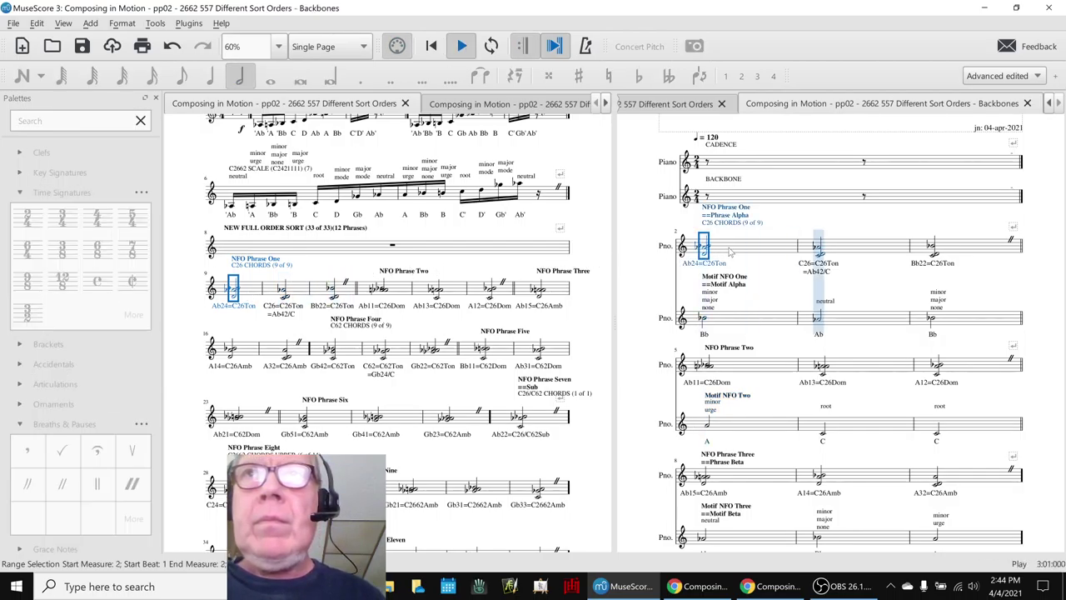
{"action": "key", "text": "space"}
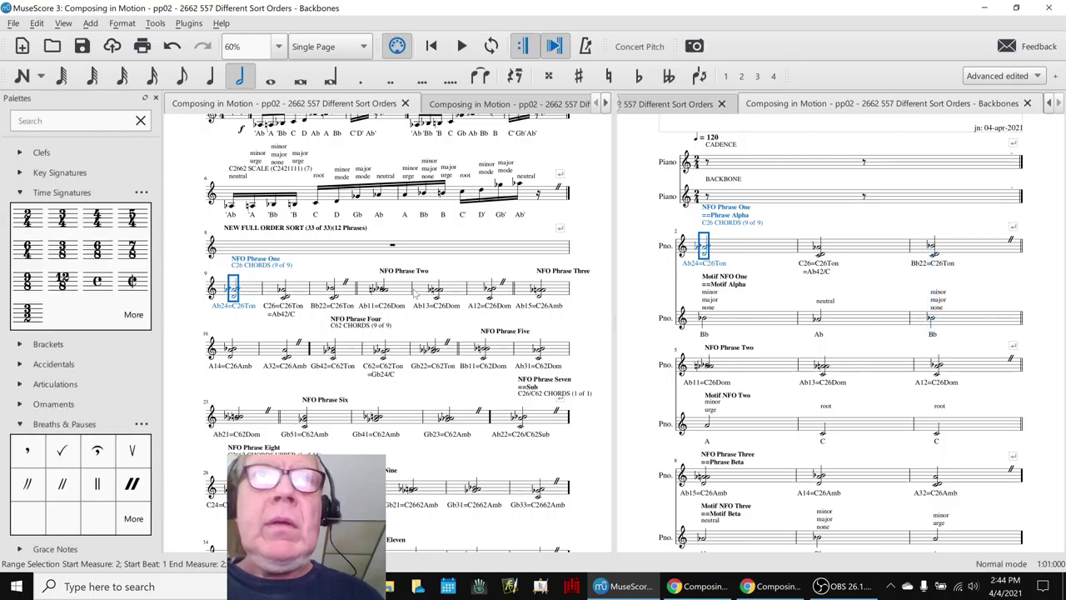
{"action": "left_click", "coordinate": [404, 293]}
{"action": "key", "text": "space"}
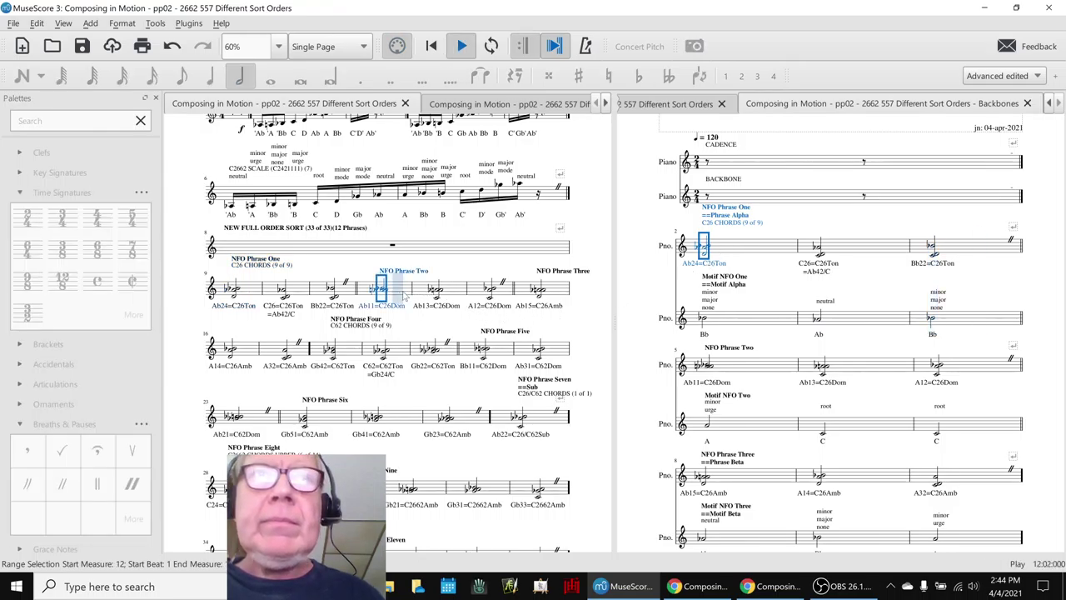
{"action": "key", "text": "space"}
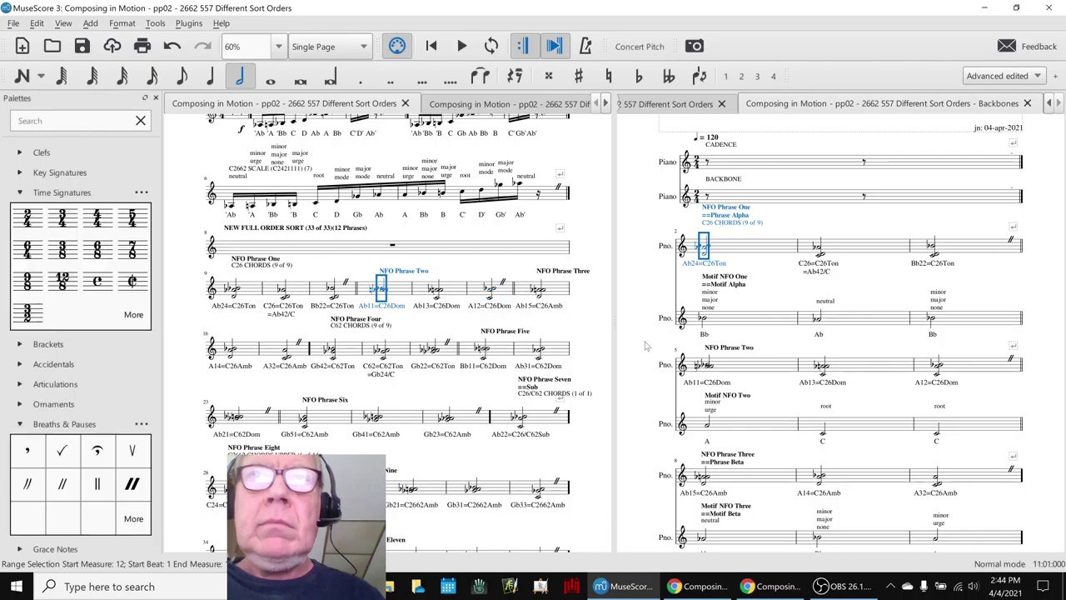
{"action": "left_click", "coordinate": [738, 372]}
{"action": "key", "text": "space"}
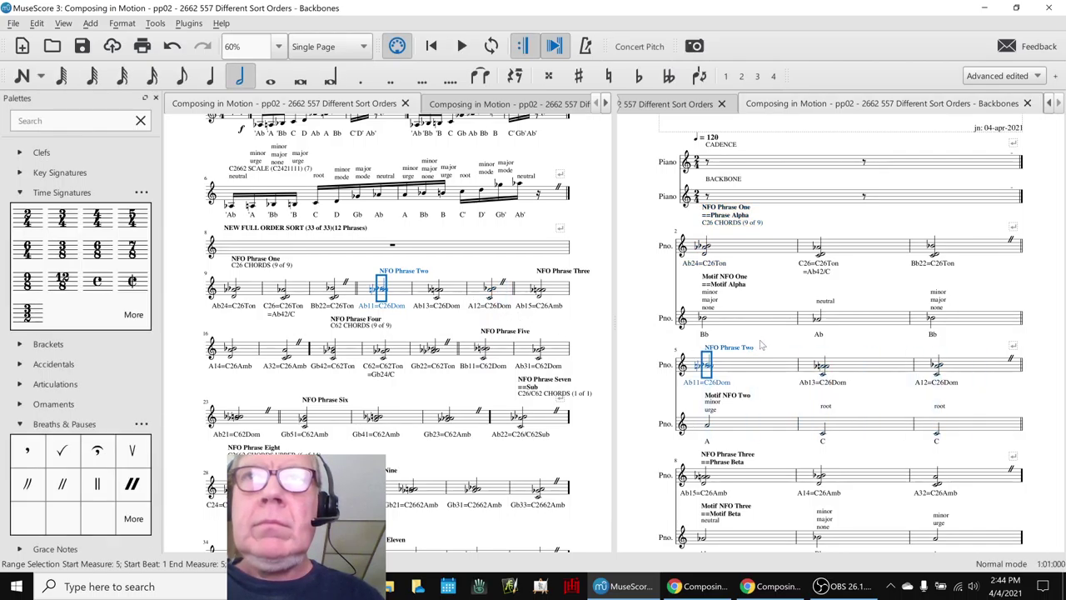
{"action": "key", "text": "space"}
Bring the 'Composing in Motion' Google Sheets notes up beside the score.
{"action": "left_click", "coordinate": [847, 587]}
{"action": "left_click", "coordinate": [847, 586]}
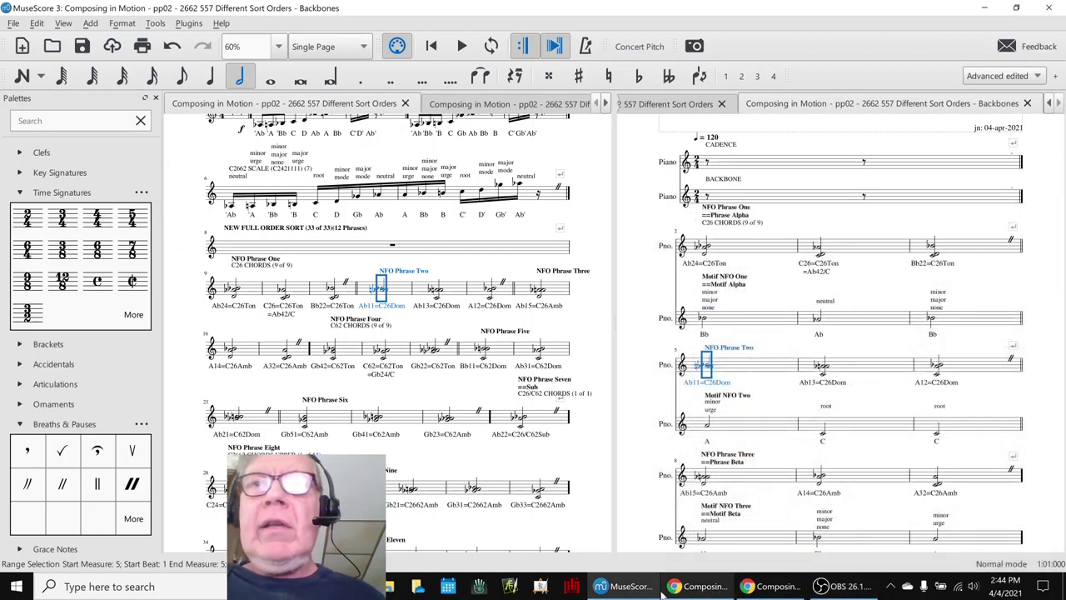
{"action": "left_click", "coordinate": [704, 587]}
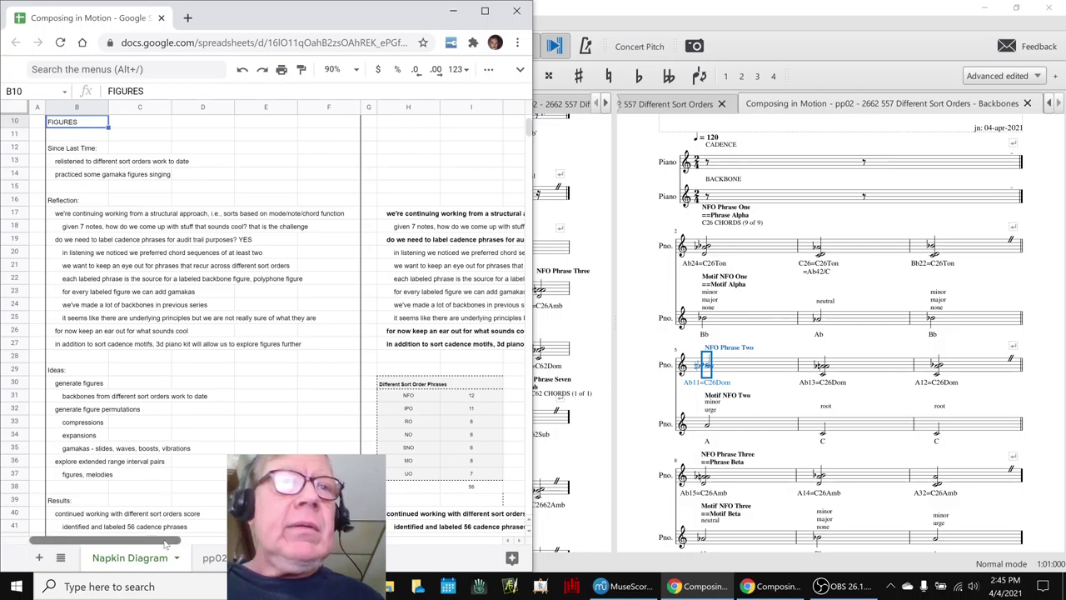
{"action": "scroll", "coordinate": [166, 537], "scroll_direction": "right", "scroll_amount": 5}
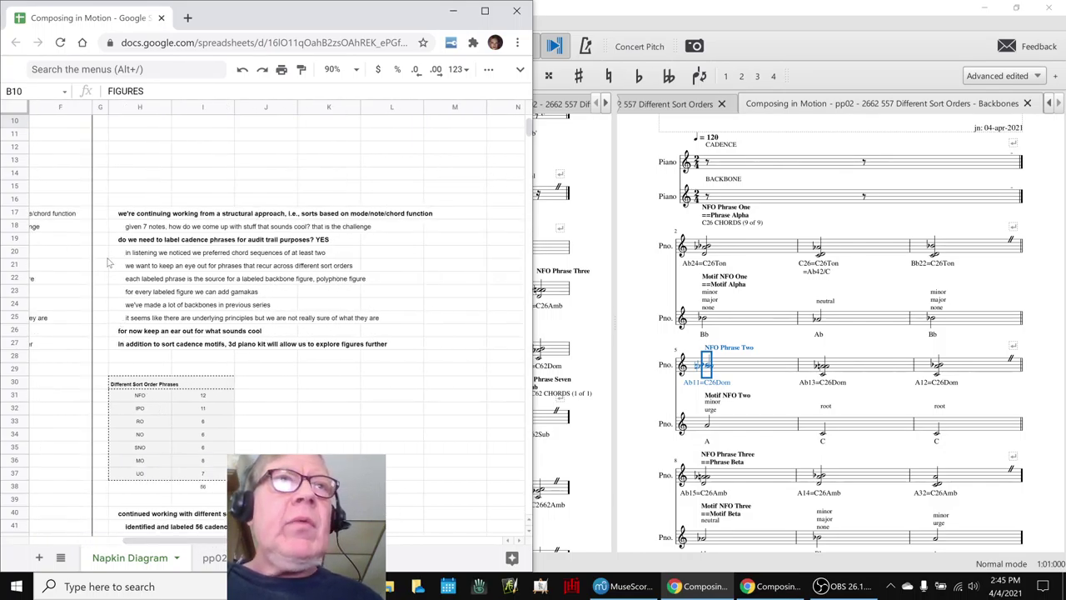
{"action": "left_click", "coordinate": [123, 217]}
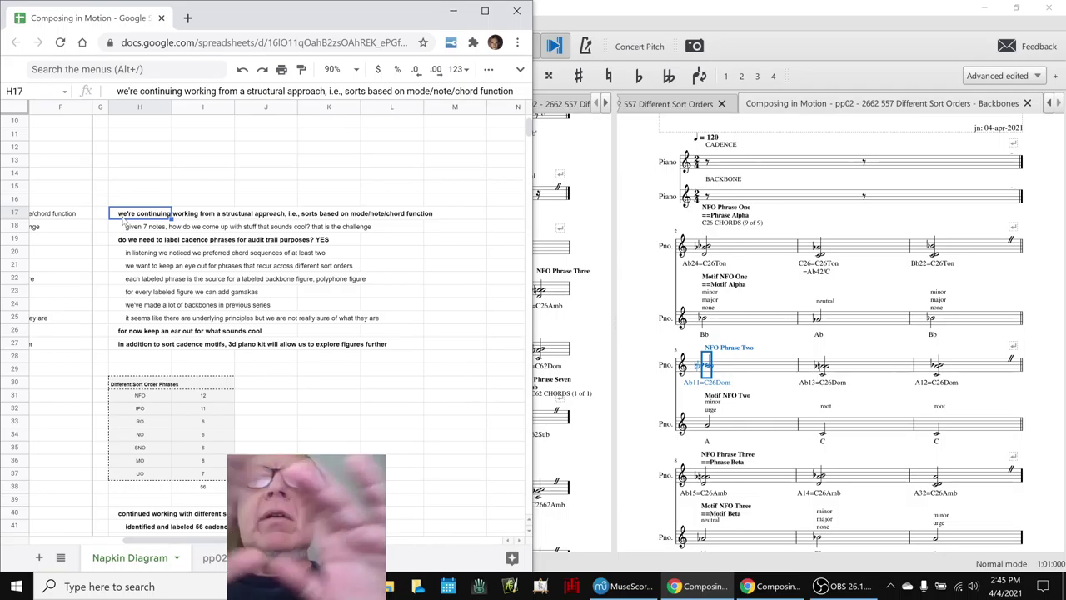
{"action": "key", "text": "Left"}
{"action": "key", "text": "Left"}
{"action": "key", "text": "Left"}
{"action": "key", "text": "Left"}
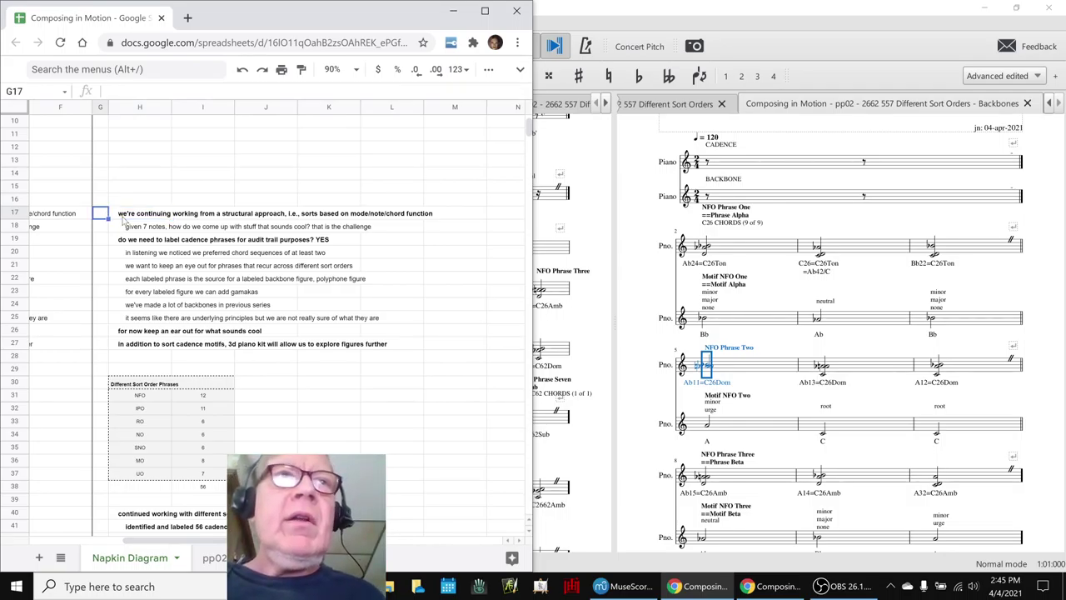
{"action": "key", "text": "Right"}
{"action": "key", "text": "Right"}
{"action": "key", "text": "Right"}
{"action": "key", "text": "Right"}
{"action": "key", "text": "Right"}
{"action": "key", "text": "Right"}
{"action": "key", "text": "Right"}
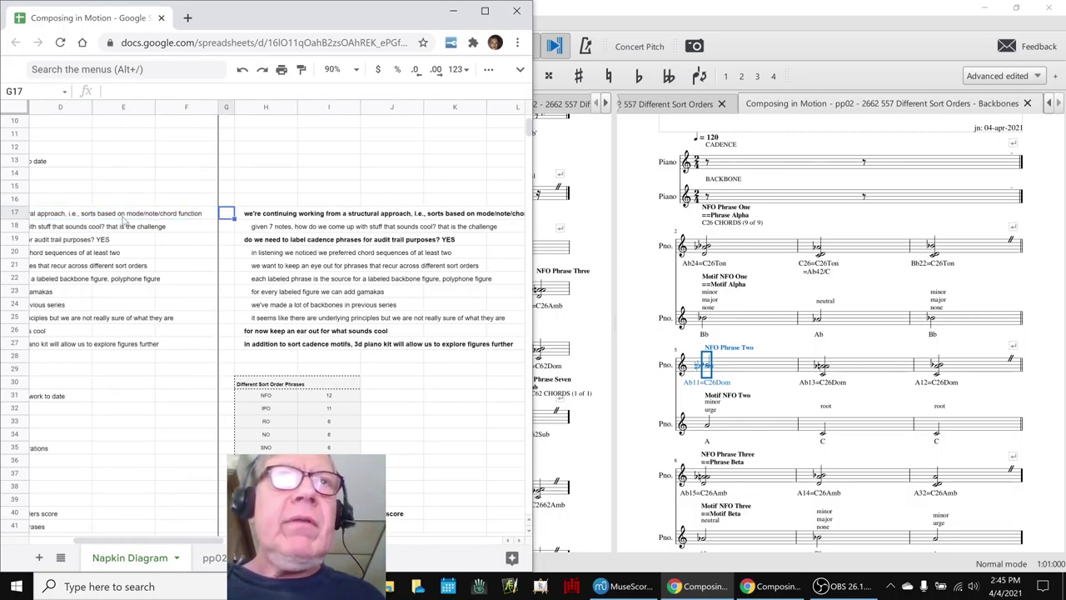
{"action": "key", "text": "Right"}
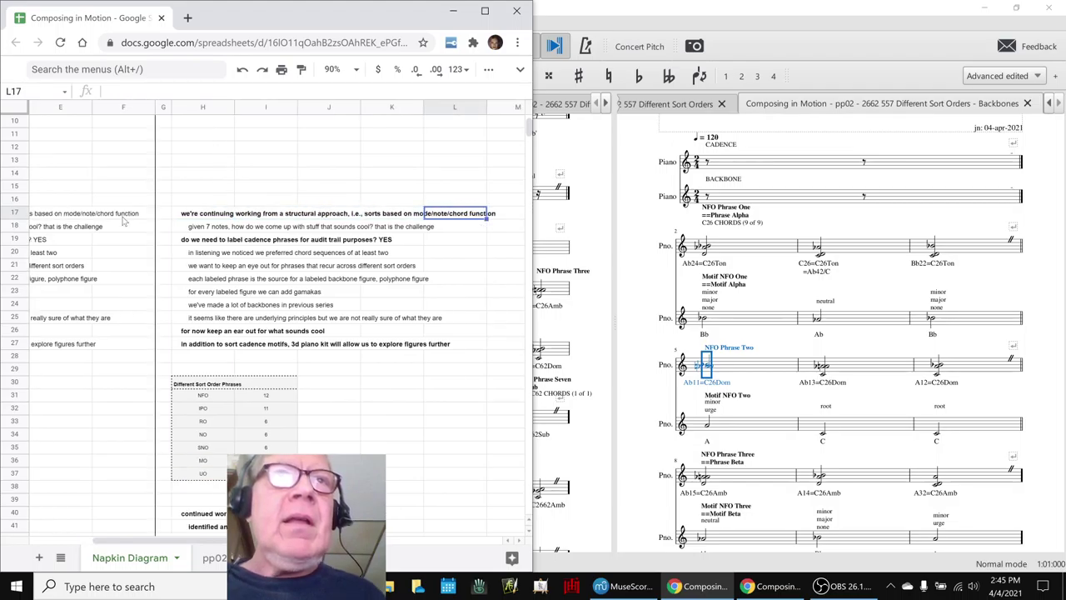
{"action": "key", "text": "Left"}
{"action": "key", "text": "Left"}
{"action": "key", "text": "Left"}
{"action": "key", "text": "Left"}
{"action": "key", "text": "Down"}
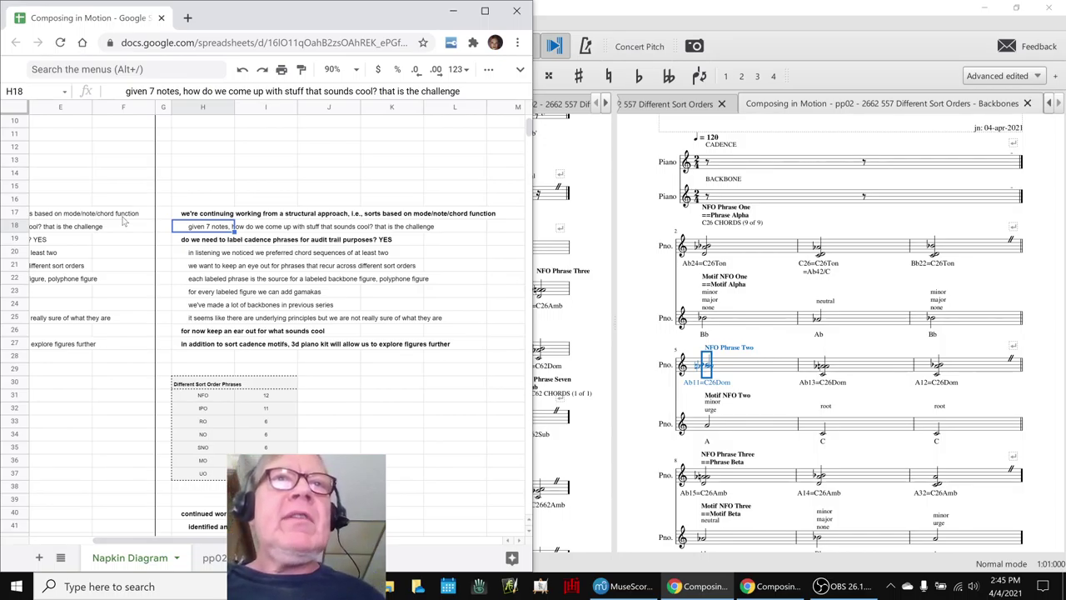
{"action": "left_click", "coordinate": [577, 330]}
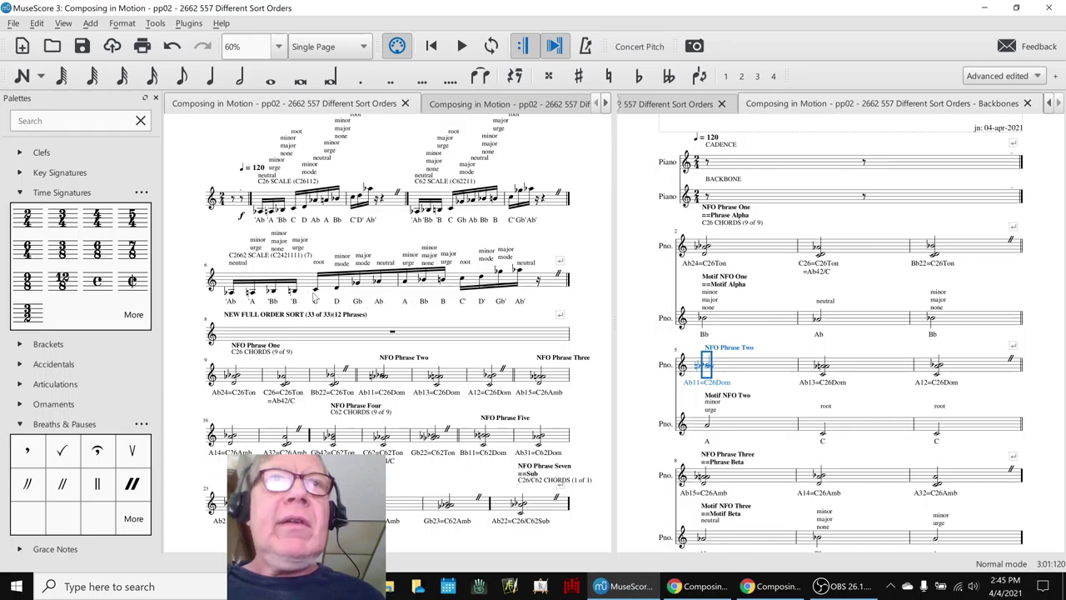
{"action": "left_click", "coordinate": [316, 291]}
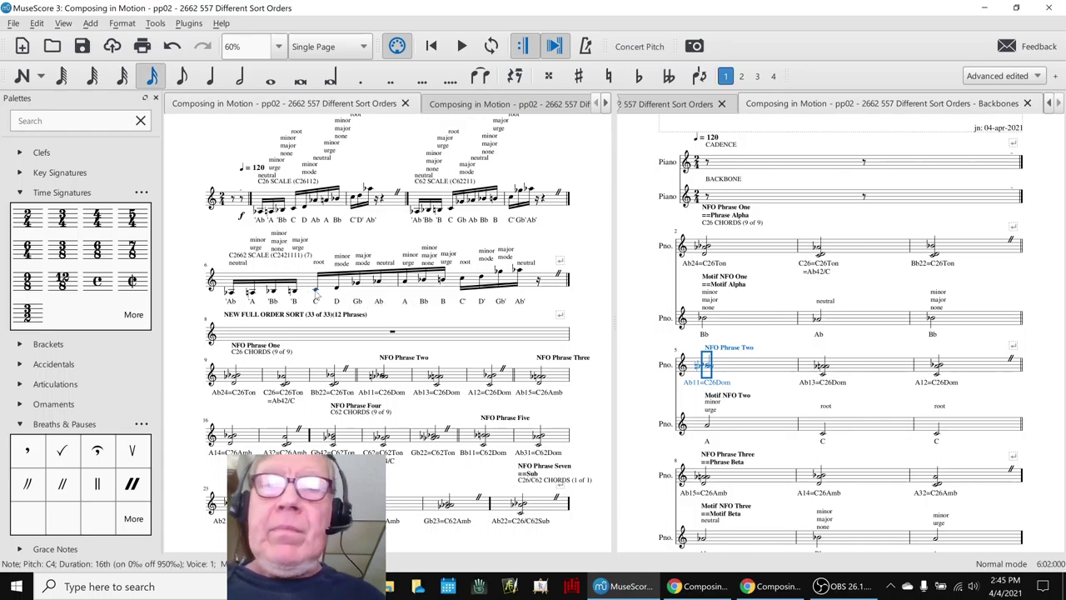
{"action": "key", "text": "Down"}
{"action": "key", "text": "Down"}
{"action": "key", "text": "Up"}
{"action": "key", "text": "Down"}
{"action": "key", "text": "Up"}
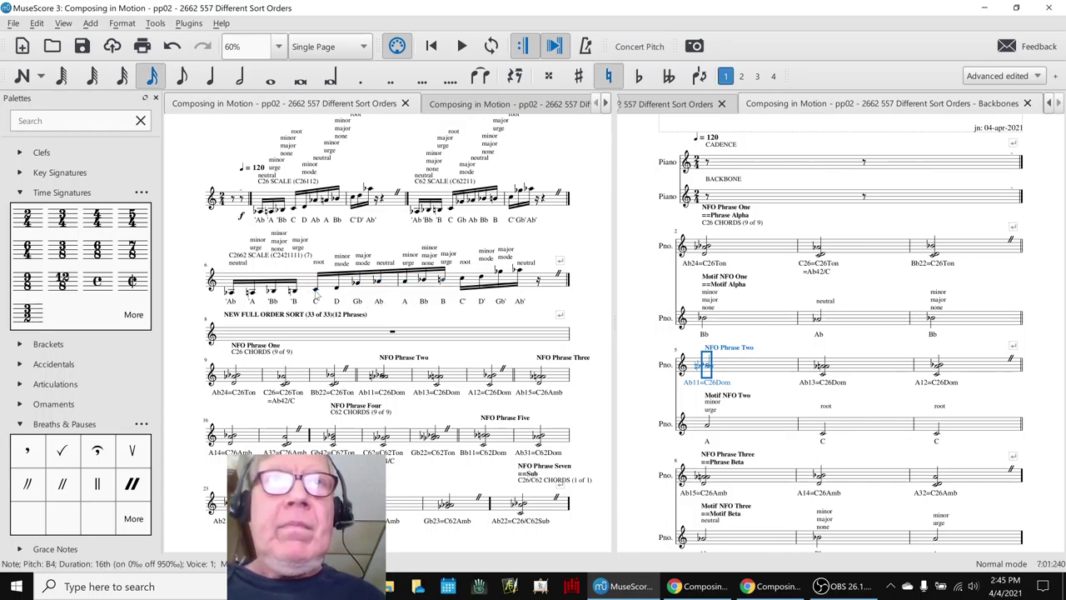
{"action": "key", "text": "Up"}
{"action": "key", "text": "alt+Tab"}
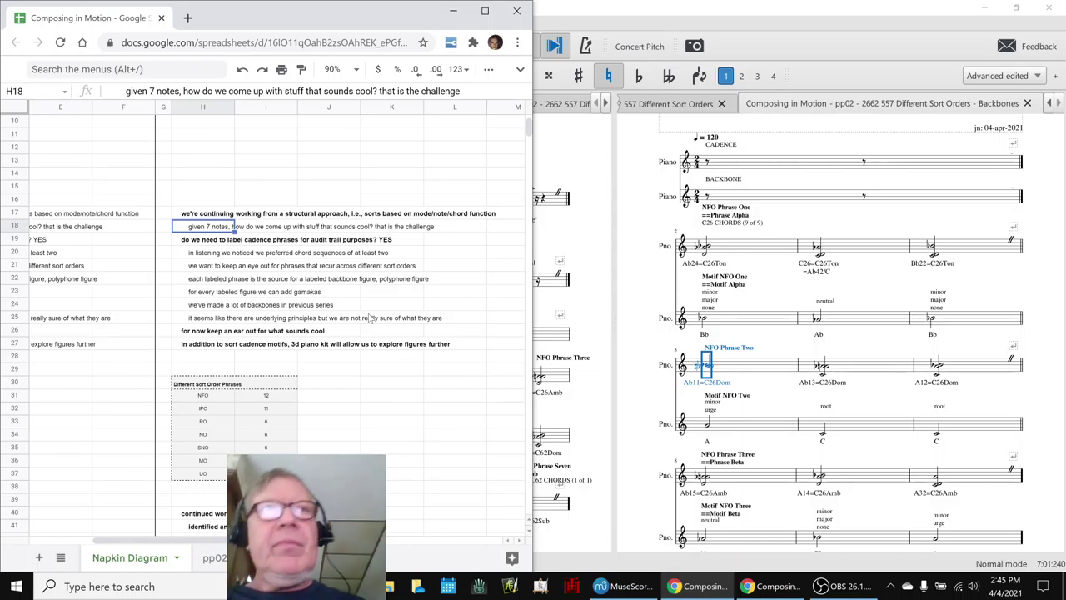
Reread the cadence-phrase note in H19 and the structural-approach note in H17, then return to MuseScore.
{"action": "left_click", "coordinate": [189, 242]}
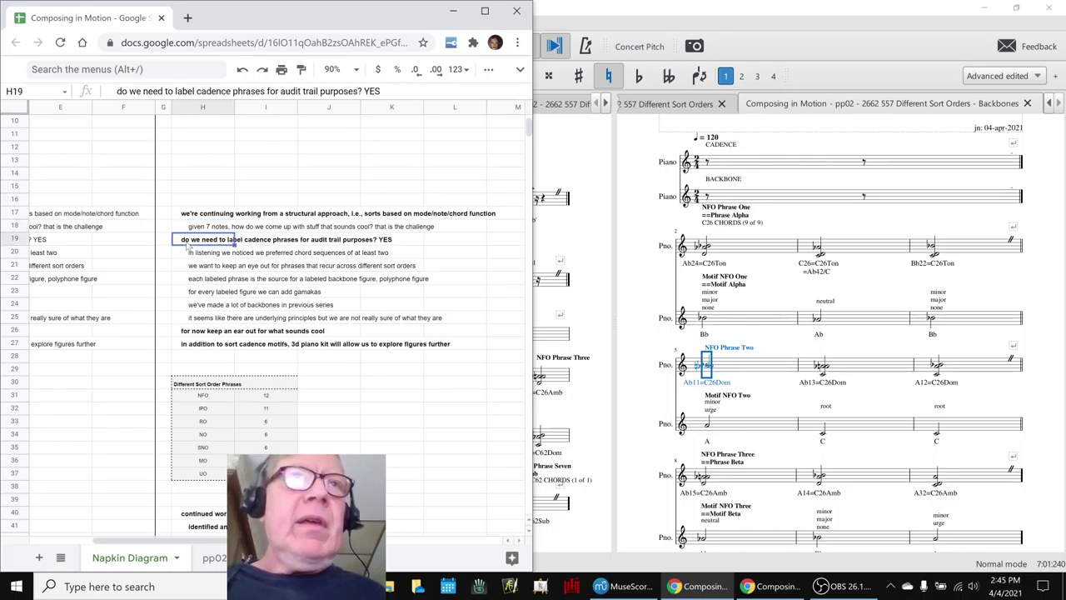
{"action": "left_click", "coordinate": [191, 216]}
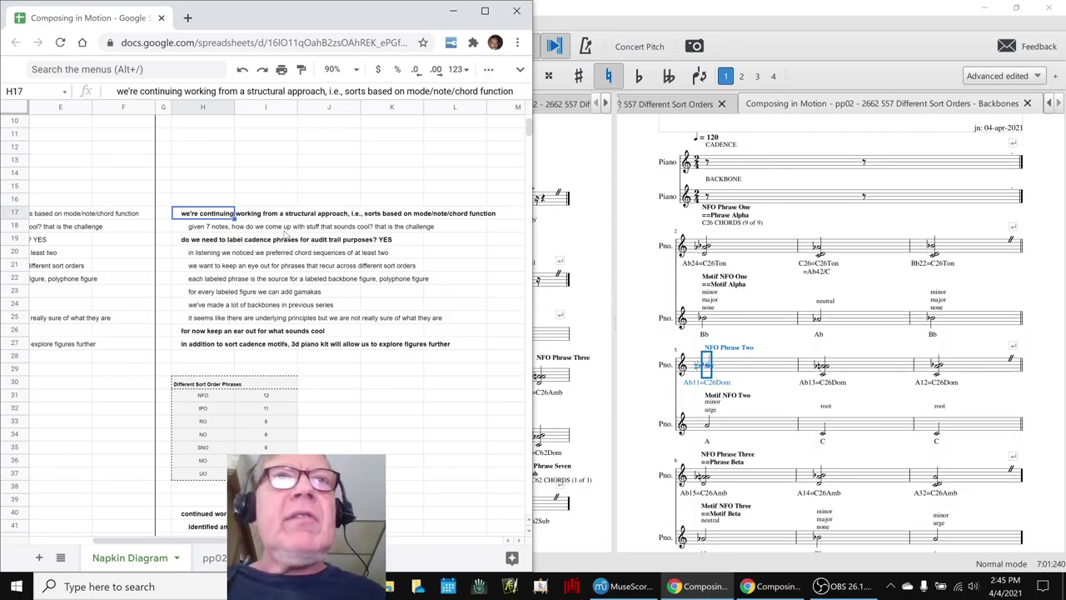
{"action": "left_click", "coordinate": [193, 244]}
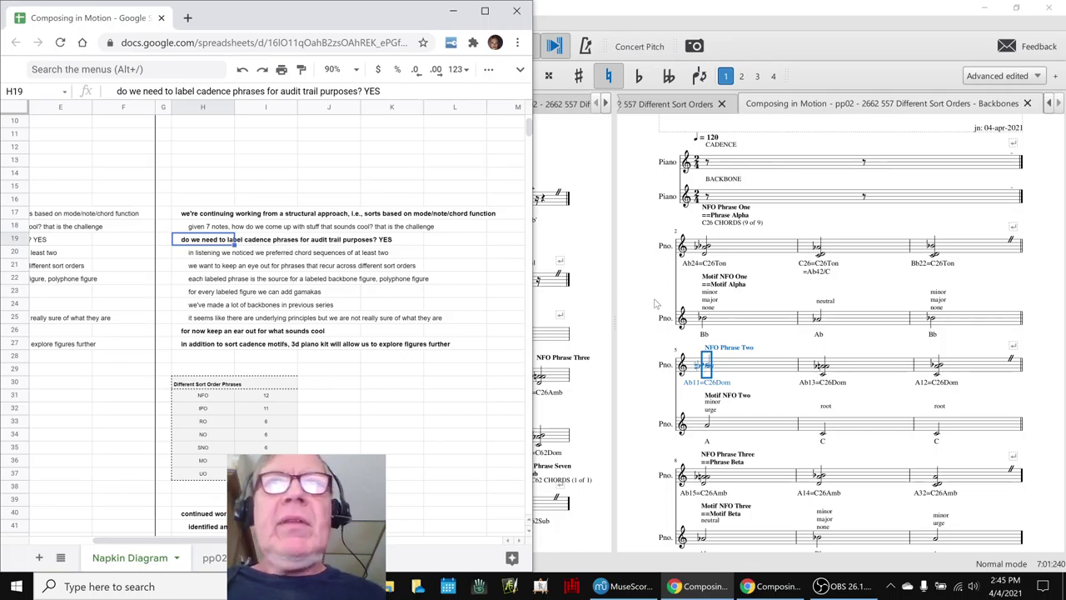
{"action": "left_click", "coordinate": [585, 255]}
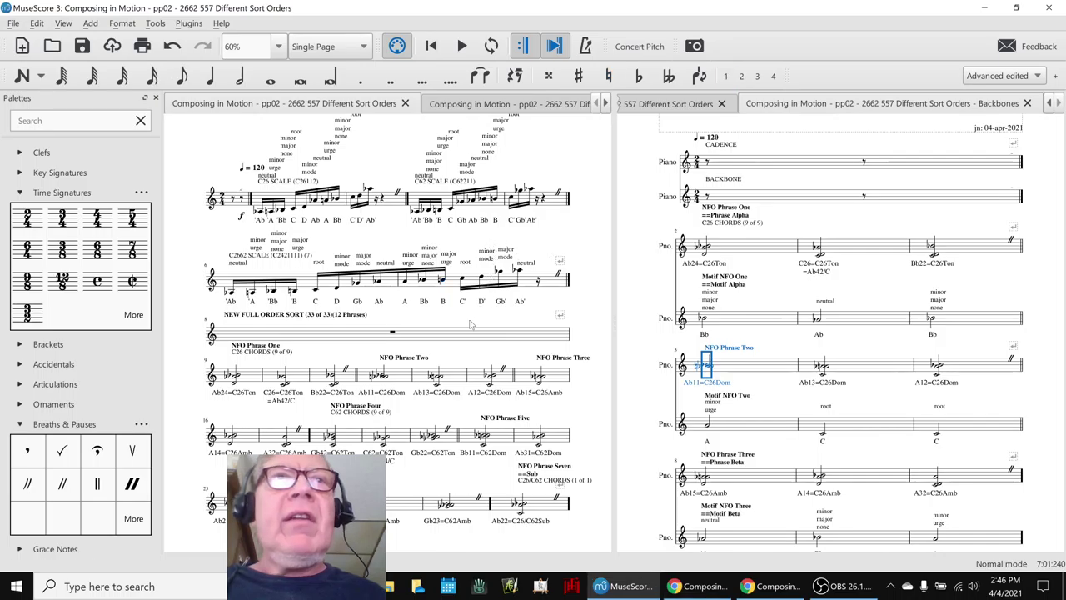
Select the first measures and labels of NFO Phrase One and NFO Phrase Two.
{"action": "scroll", "coordinate": [472, 323], "scroll_direction": "down", "scroll_amount": 2}
{"action": "left_click", "coordinate": [255, 296]}
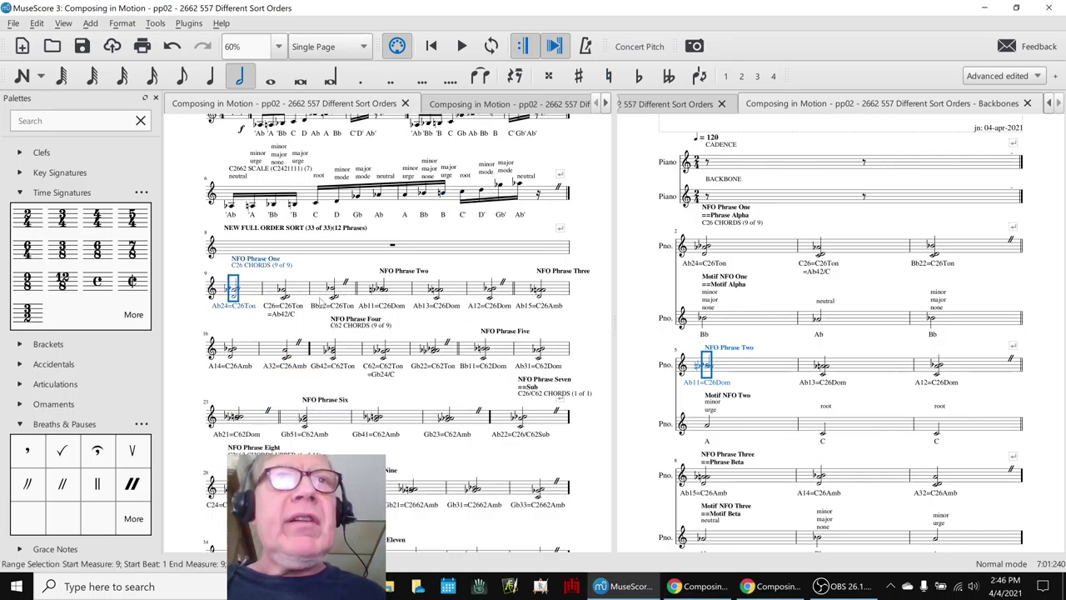
{"action": "left_click", "coordinate": [396, 297]}
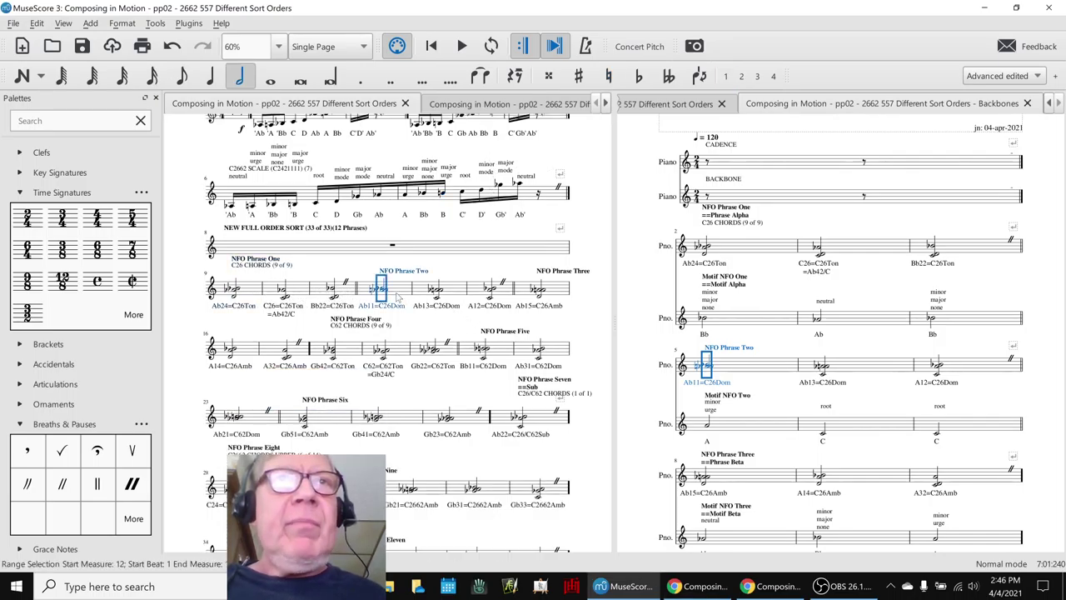
{"action": "left_click", "coordinate": [252, 263]}
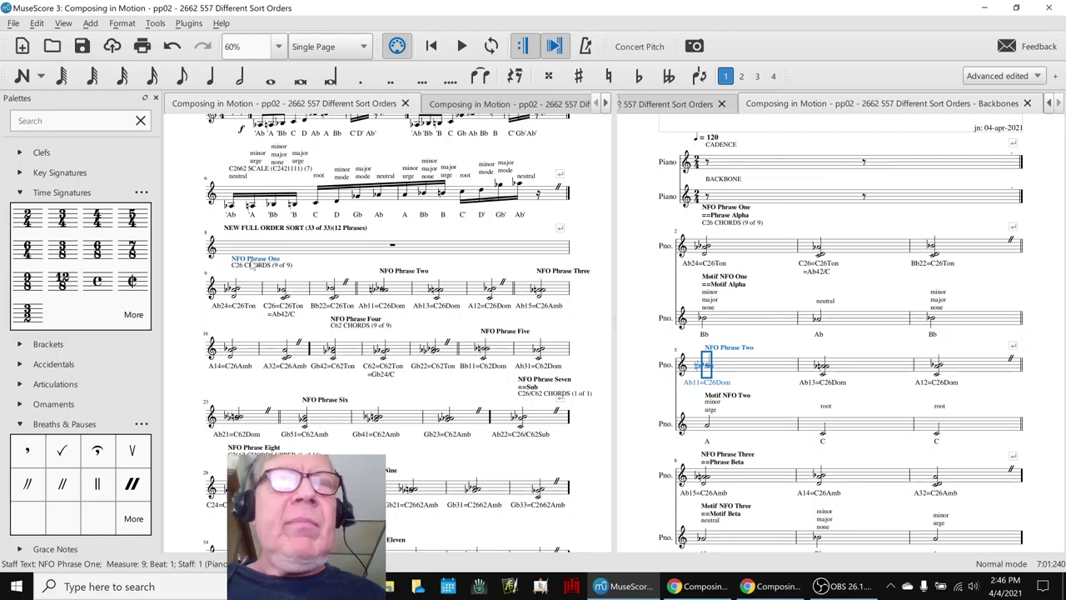
{"action": "left_click", "coordinate": [389, 273]}
Select the RO Phrase One and Two labels, clear the selection, and dock MuseScore to the right half.
{"action": "scroll", "coordinate": [384, 298], "scroll_direction": "down", "scroll_amount": 10}
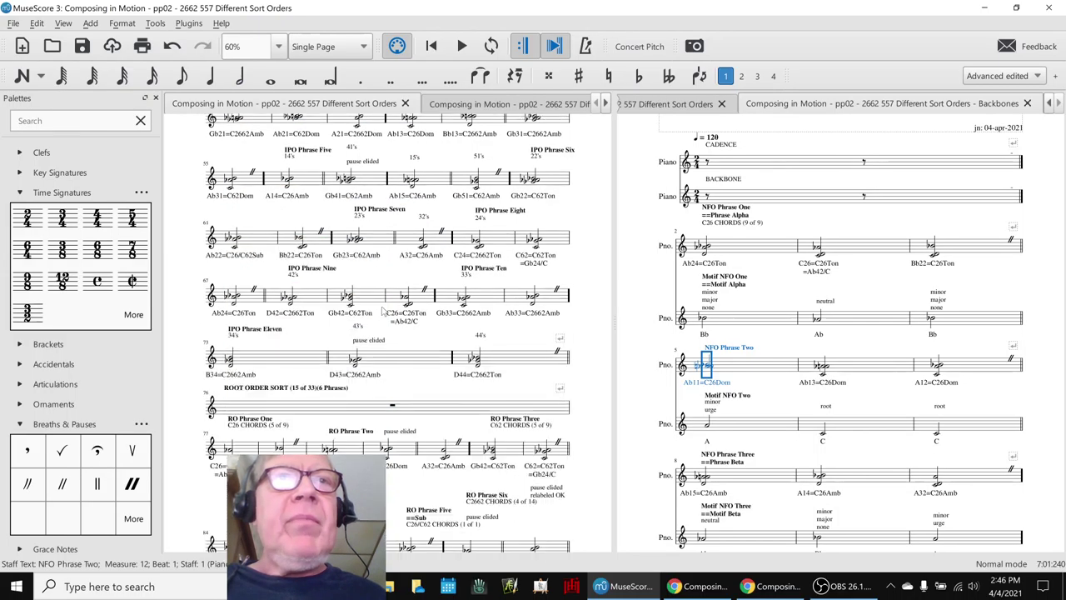
{"action": "left_click", "coordinate": [250, 375]}
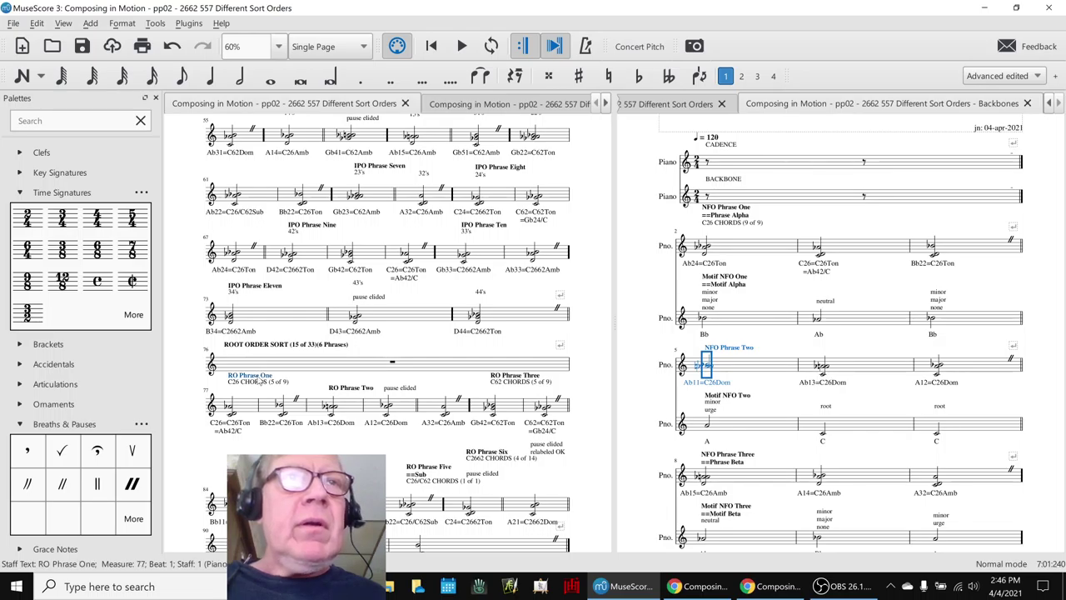
{"action": "left_click", "coordinate": [364, 389]}
{"action": "key", "text": "Escape"}
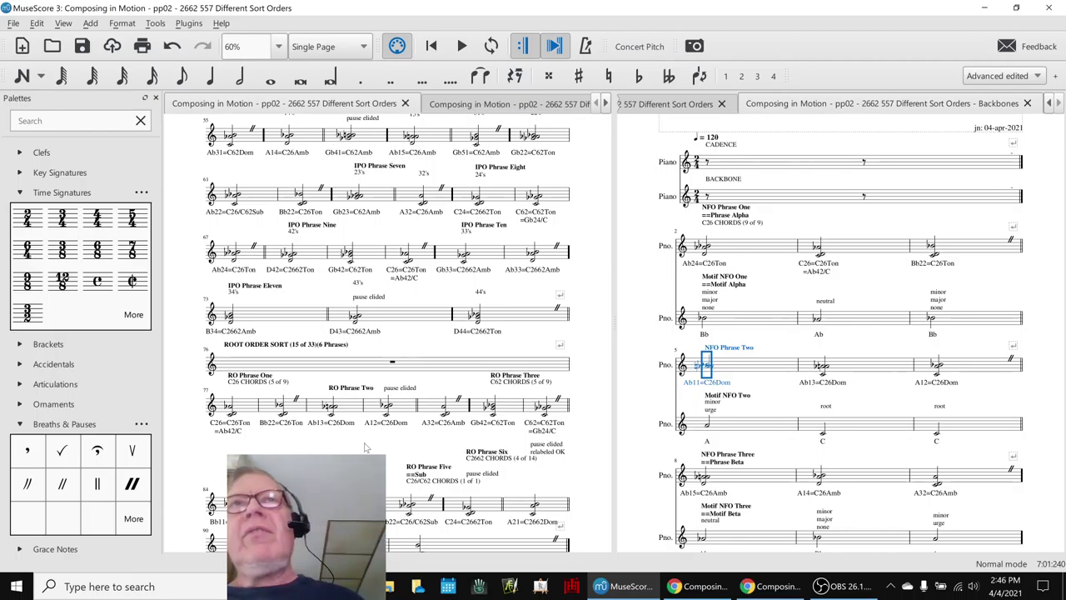
{"action": "left_click_drag", "start_coordinate": [637, 9], "coordinate": [1064, 8]}
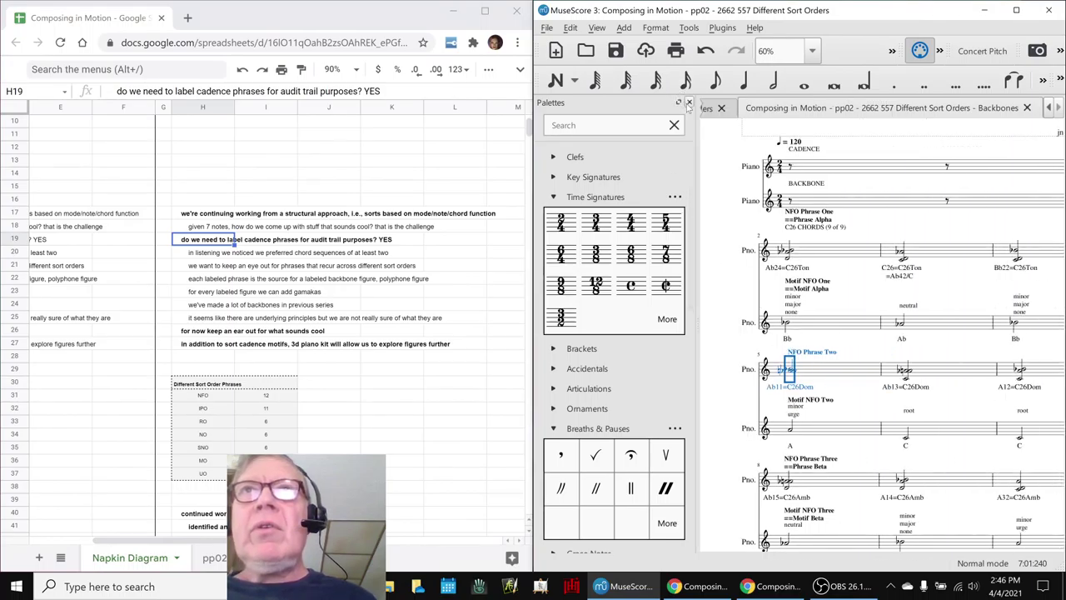
Close the Palettes panel and show the Backbones score.
{"action": "left_click", "coordinate": [689, 102]}
{"action": "left_click", "coordinate": [729, 230]}
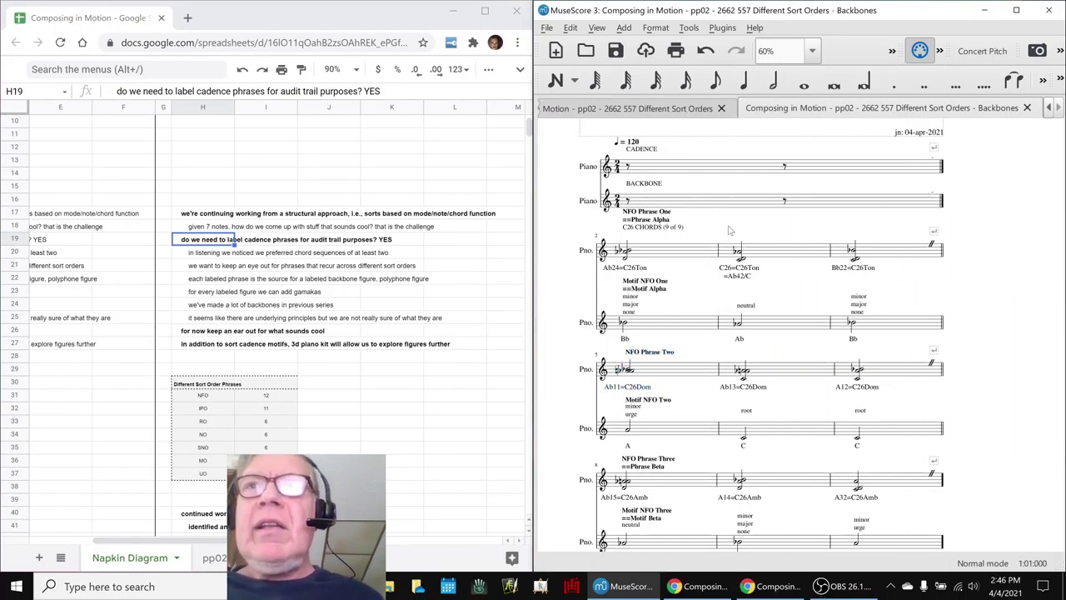
{"action": "scroll", "coordinate": [607, 271], "scroll_direction": "up", "scroll_amount": 2}
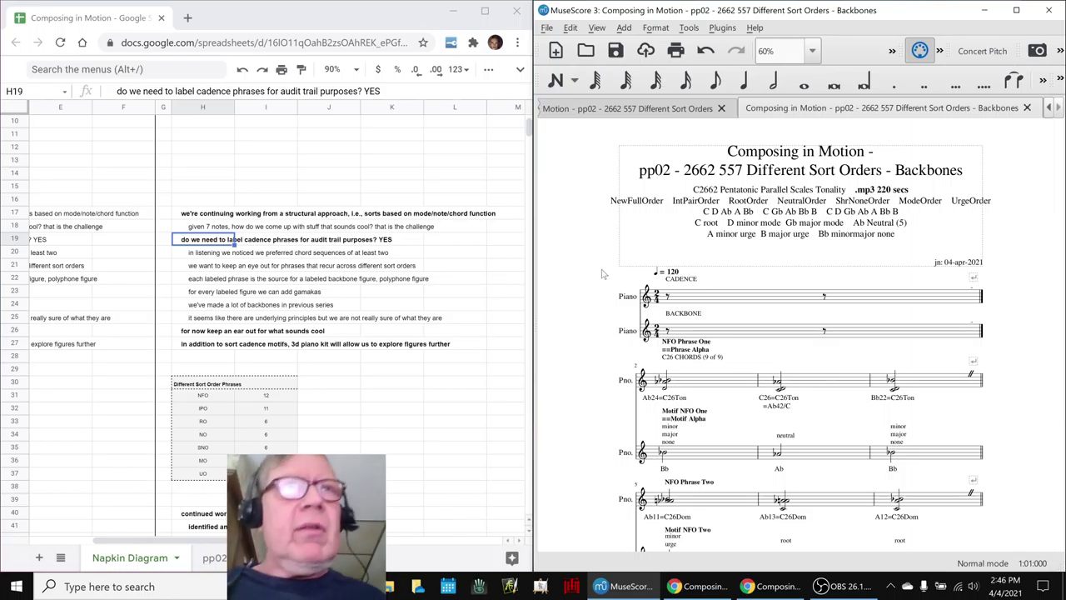
Read the H26 and H27 notes, including the 3d piano kit, then show the Different Sort Orders score.
{"action": "left_click", "coordinate": [186, 333]}
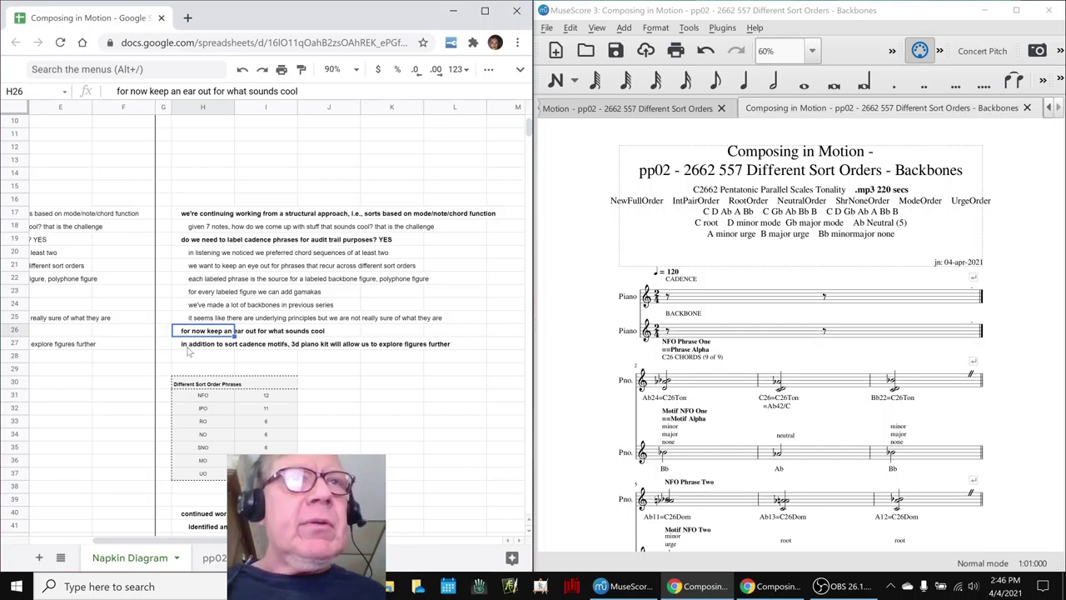
{"action": "left_click", "coordinate": [189, 351]}
{"action": "scroll", "coordinate": [189, 351], "scroll_direction": "down", "scroll_amount": 7}
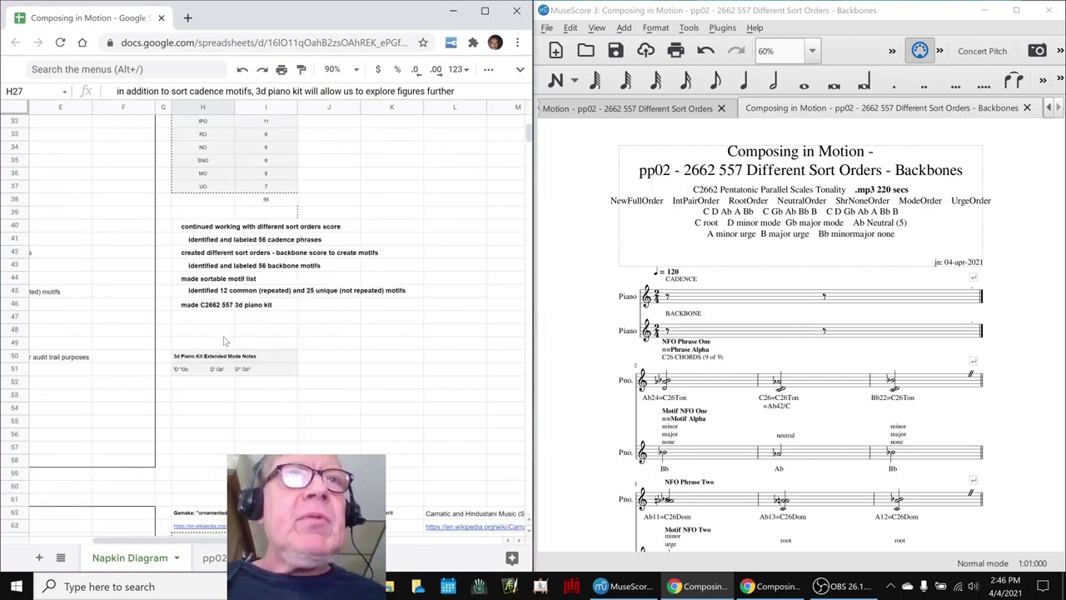
{"action": "left_click", "coordinate": [616, 109]}
{"action": "scroll", "coordinate": [597, 228], "scroll_direction": "up", "scroll_amount": 3}
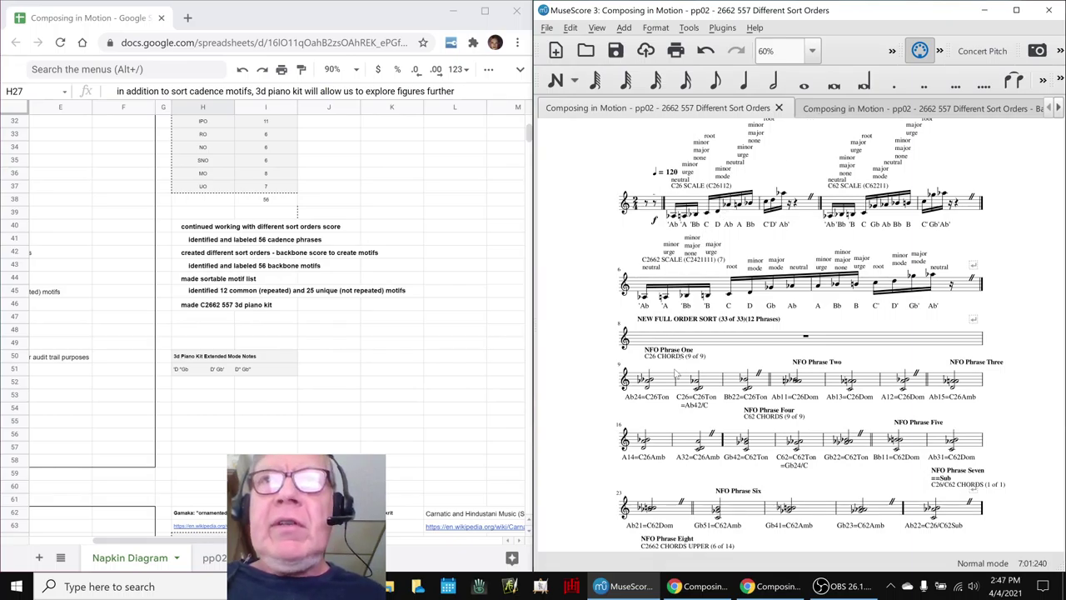
Select NFO Phrase One's first measure and switch to the Backbones score.
{"action": "left_click", "coordinate": [669, 386]}
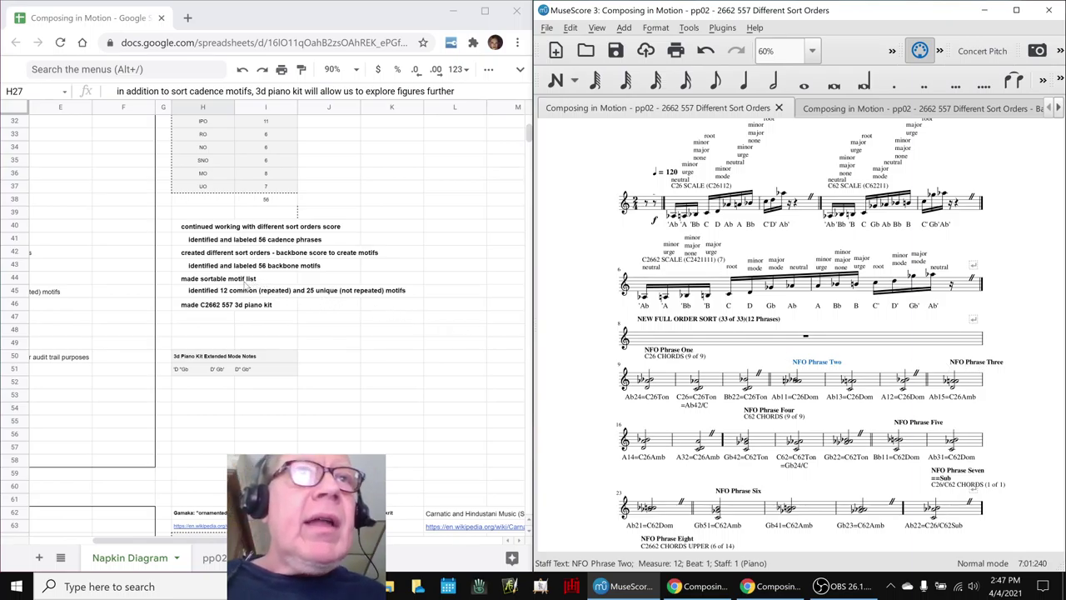
{"action": "left_click", "coordinate": [194, 252]}
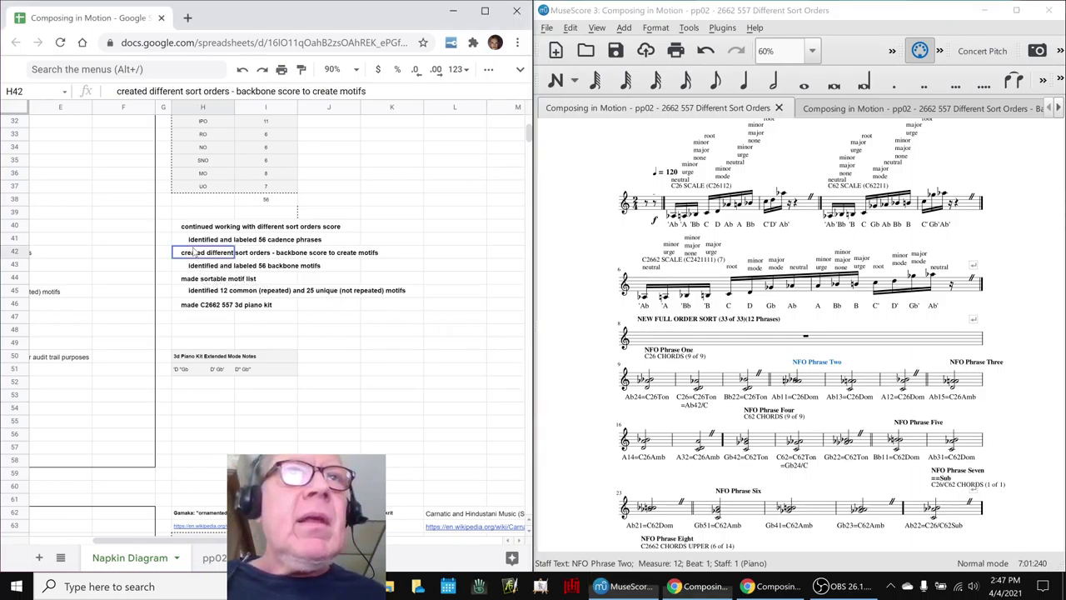
{"action": "left_click", "coordinate": [893, 112]}
Check the measure 2 Bb, measure 5 A and NFO Phrase Two chord, then show the pp02 sheet.
{"action": "scroll", "coordinate": [800, 342], "scroll_direction": "down", "scroll_amount": 3}
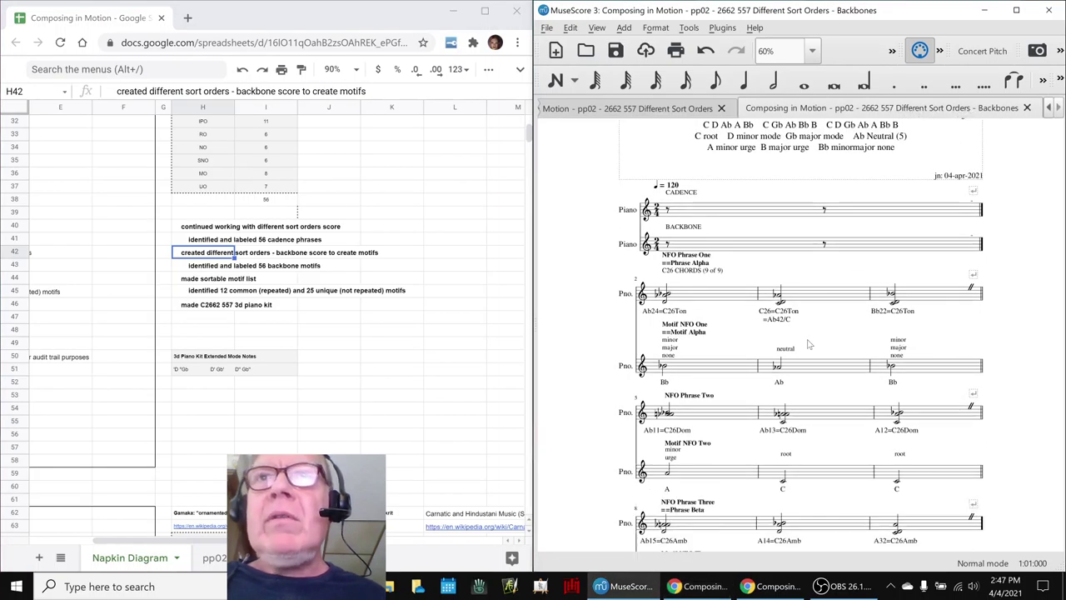
{"action": "left_click", "coordinate": [738, 332]}
{"action": "left_click", "coordinate": [737, 431]}
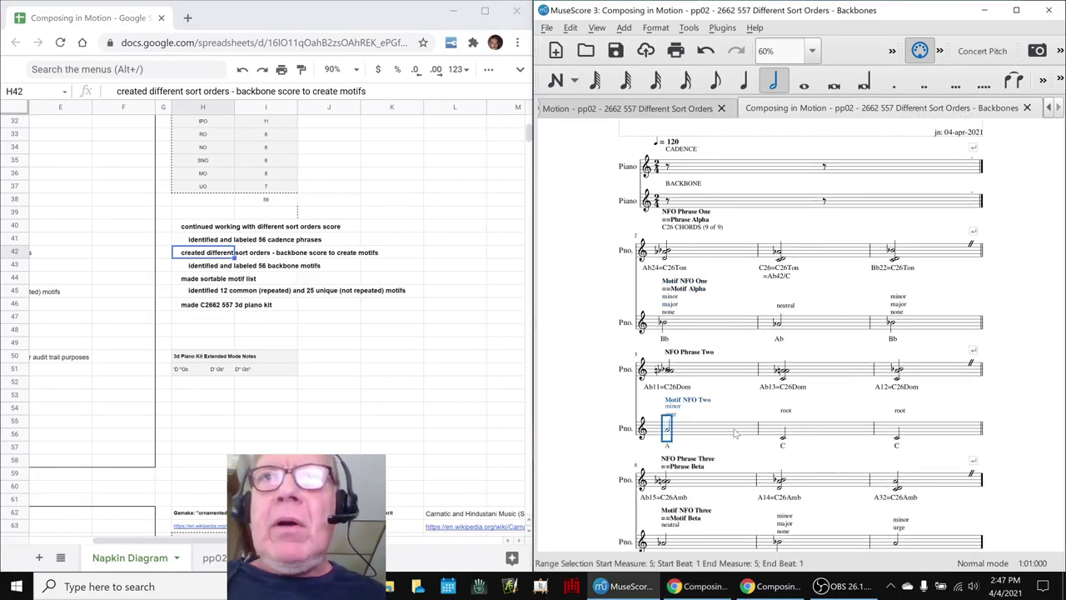
{"action": "left_click", "coordinate": [720, 371]}
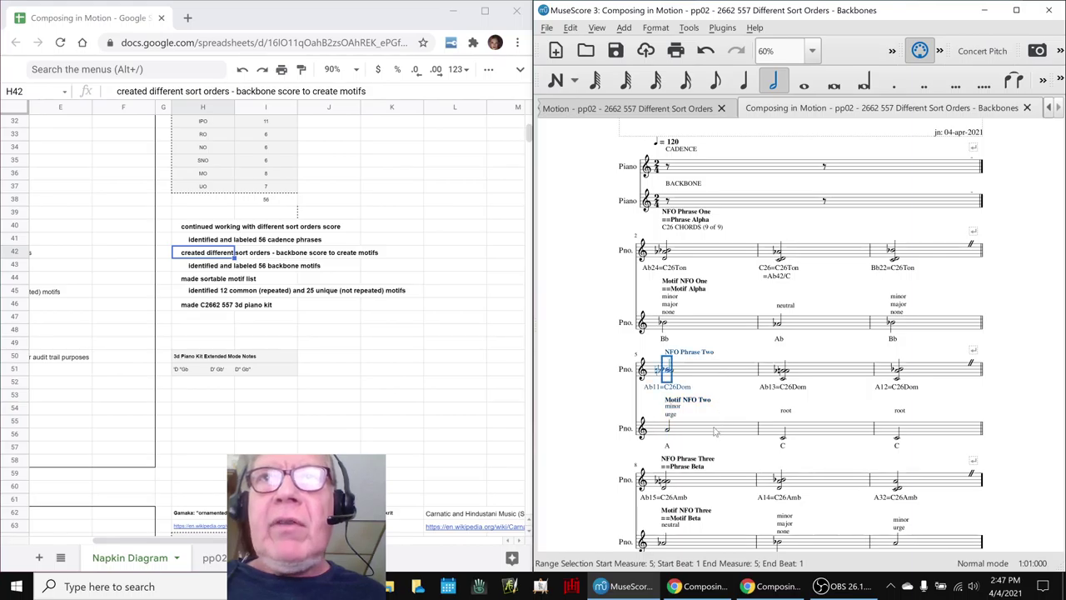
{"action": "left_click", "coordinate": [245, 279]}
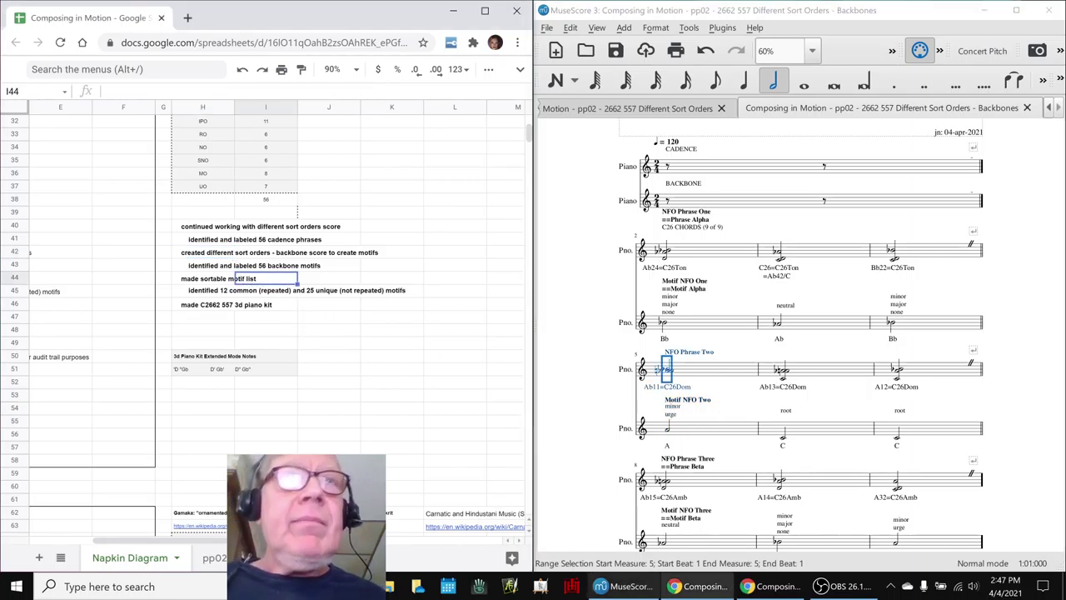
{"action": "left_click", "coordinate": [774, 587]}
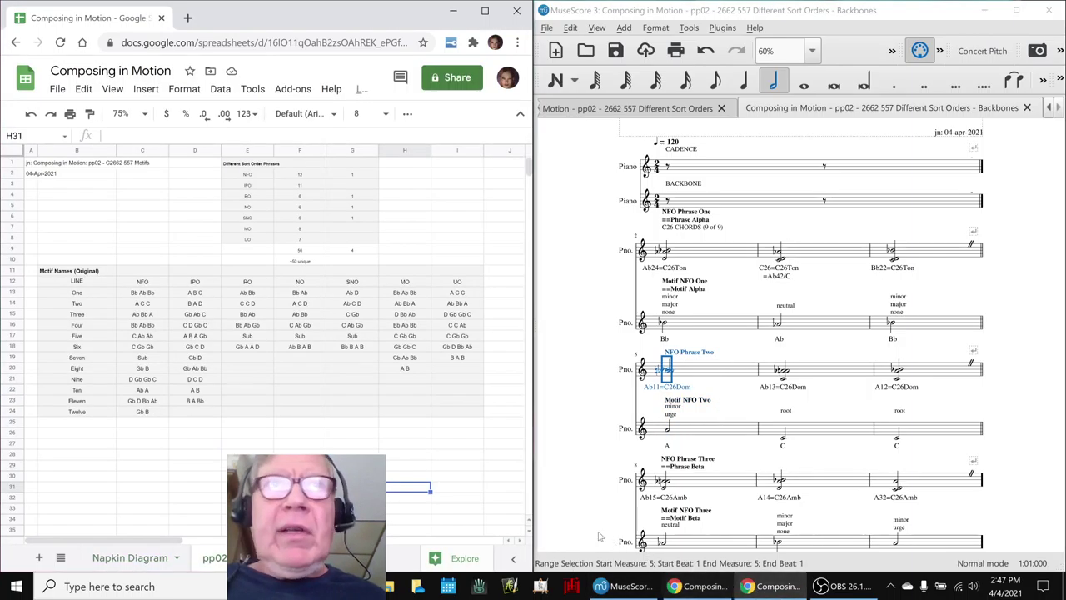
Review the first NFO motif in C13 and the phrase counts from F2 down to F13.
{"action": "left_click", "coordinate": [146, 296]}
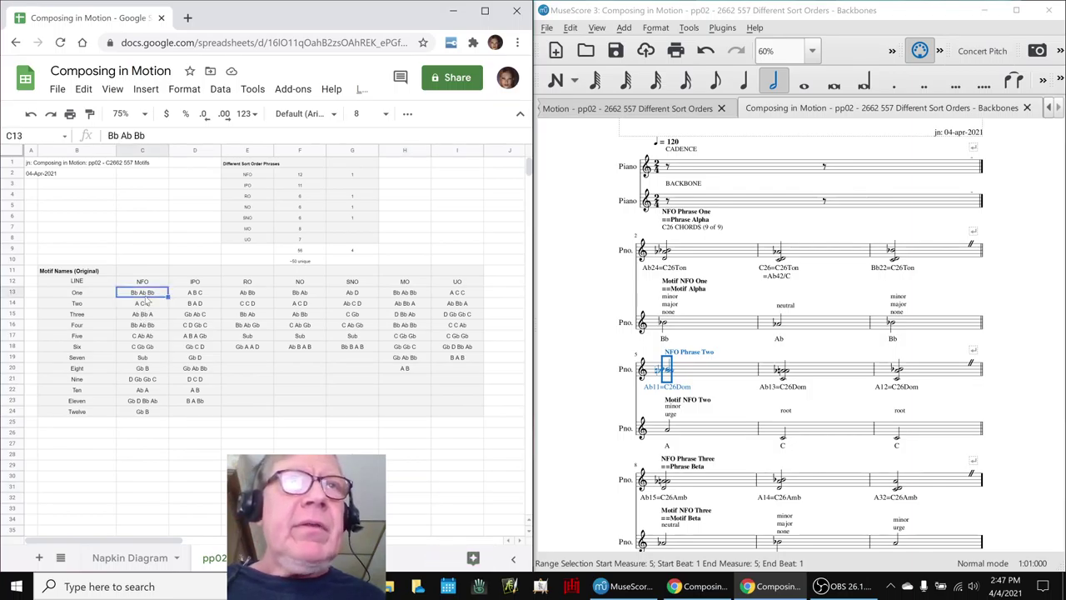
{"action": "left_click", "coordinate": [298, 251]}
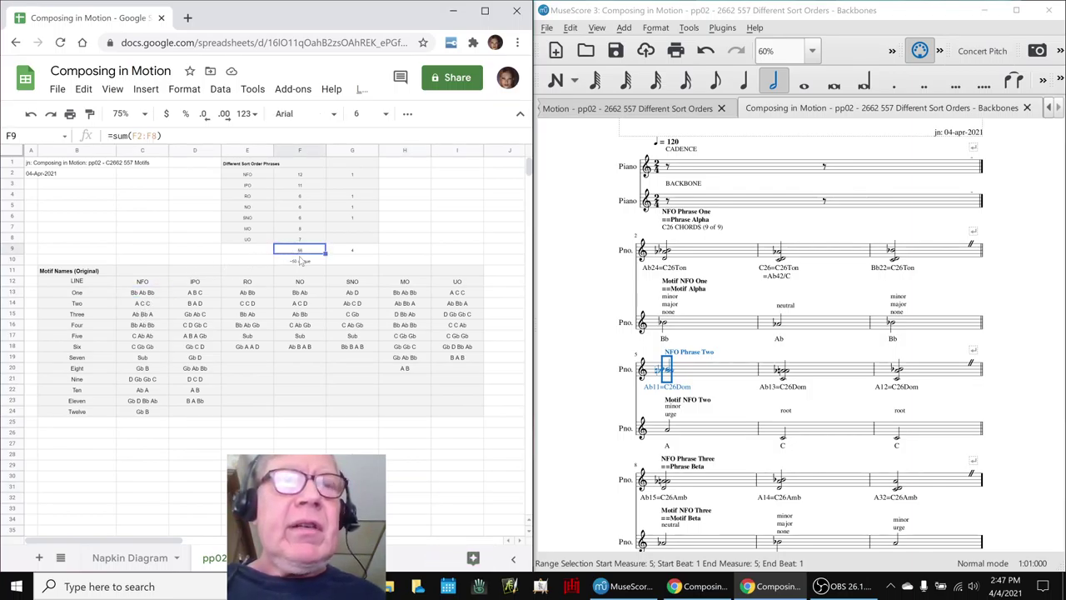
{"action": "key", "text": "Up"}
{"action": "key", "text": "Up"}
{"action": "key", "text": "Up"}
{"action": "key", "text": "Up"}
{"action": "key", "text": "Up"}
{"action": "key", "text": "Up"}
{"action": "key", "text": "Up"}
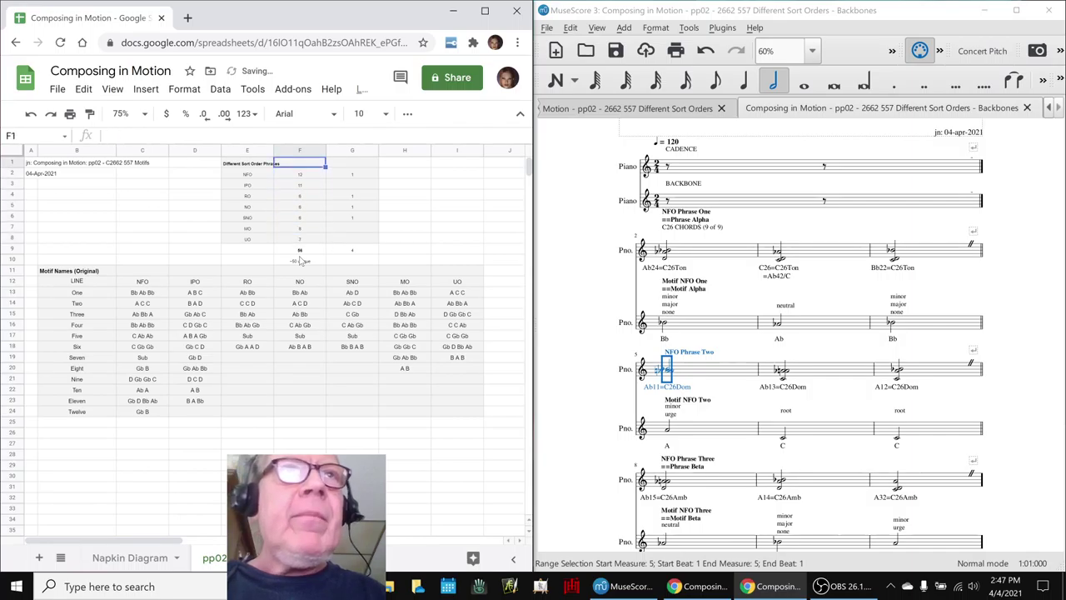
{"action": "key", "text": "Down"}
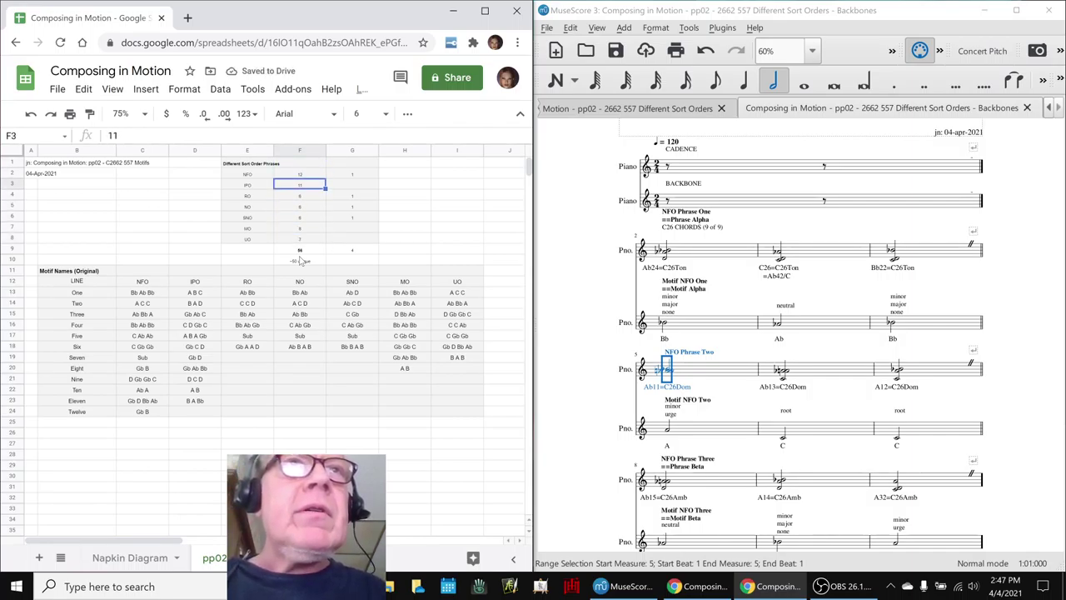
{"action": "key", "text": "Down"}
{"action": "key", "text": "Down"}
{"action": "key", "text": "Down"}
{"action": "key", "text": "Down"}
{"action": "key", "text": "Down"}
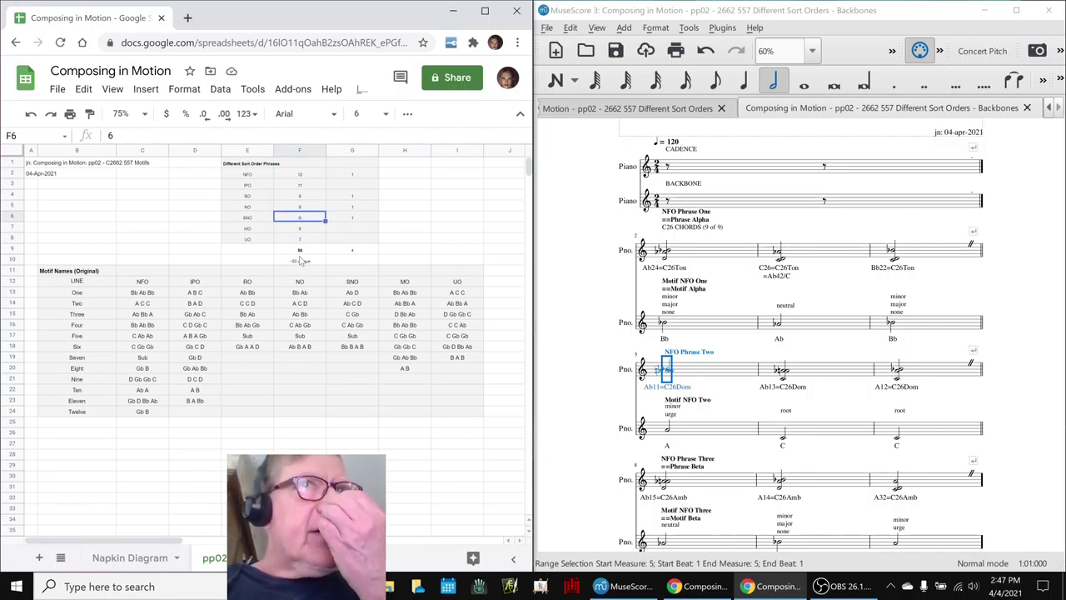
{"action": "key", "text": "Down"}
{"action": "key", "text": "Down"}
{"action": "key", "text": "Down"}
{"action": "key", "text": "Down"}
{"action": "key", "text": "Down"}
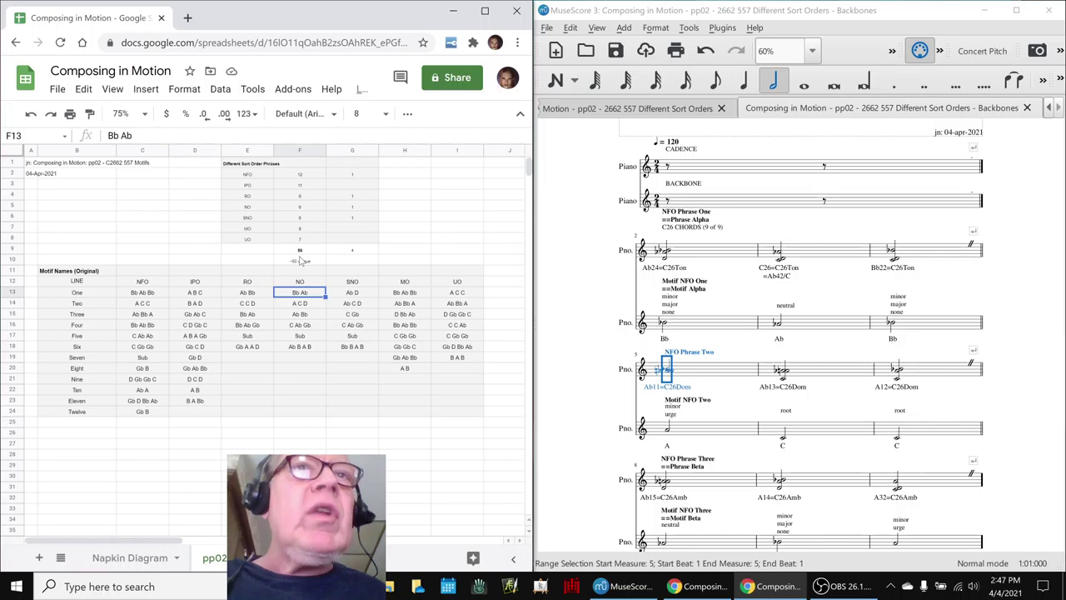
Move to the first MotifName entry, C Ab Ab, then show MuseScore's piano keyboard from measure 5's A.
{"action": "key", "text": "Right"}
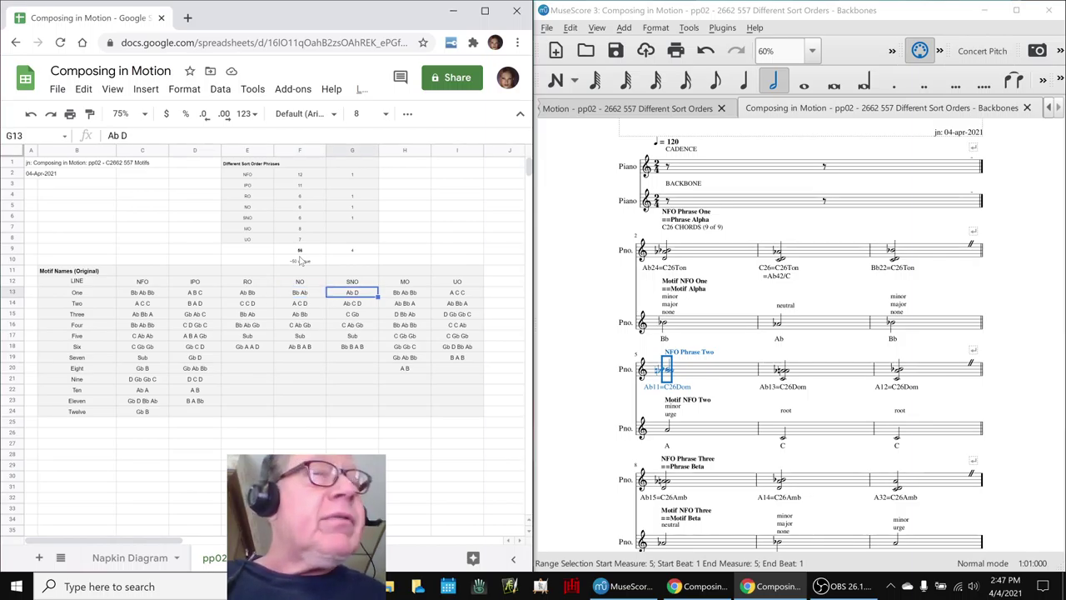
{"action": "key", "text": "Right"}
{"action": "key", "text": "Right"}
{"action": "key", "text": "Right"}
{"action": "key", "text": "Right"}
{"action": "key", "text": "Right"}
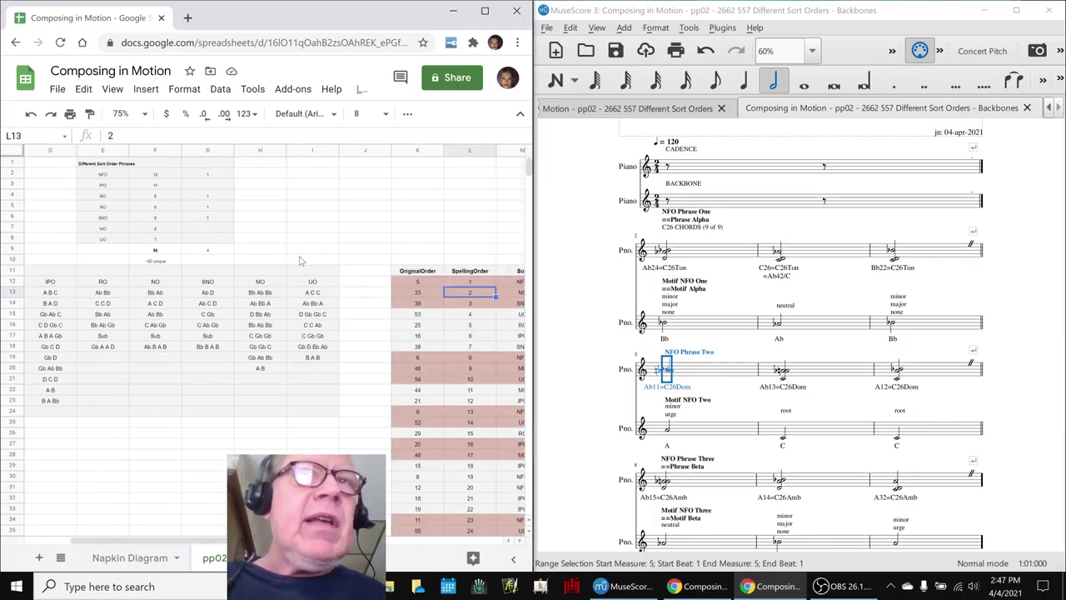
{"action": "key", "text": "Right"}
{"action": "key", "text": "Right"}
{"action": "key", "text": "Right"}
{"action": "key", "text": "Right"}
{"action": "key", "text": "Right"}
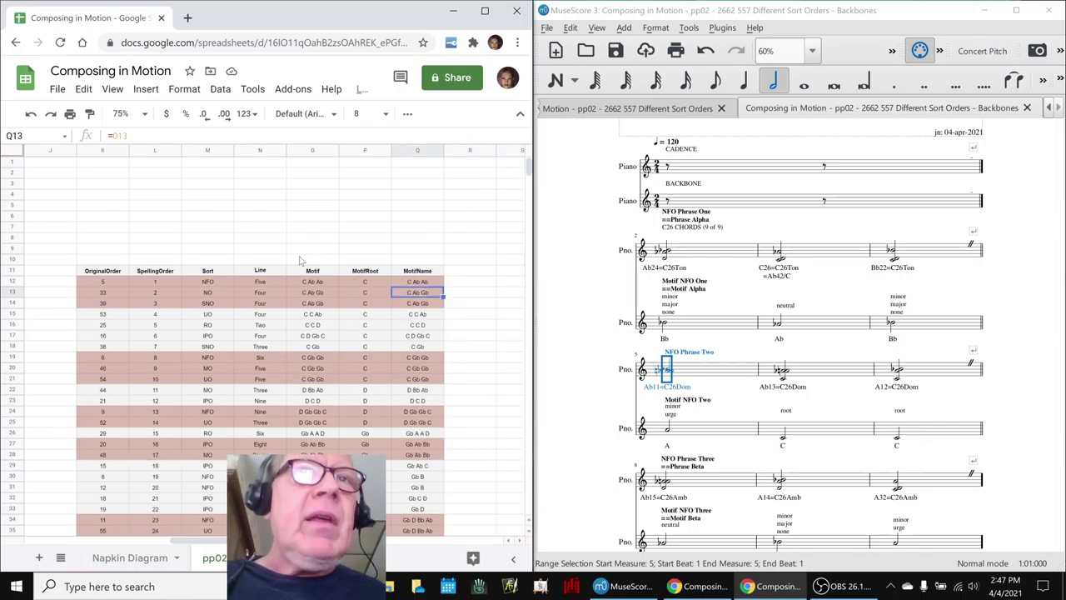
{"action": "key", "text": "Up"}
{"action": "key", "text": "Down"}
{"action": "key", "text": "Up"}
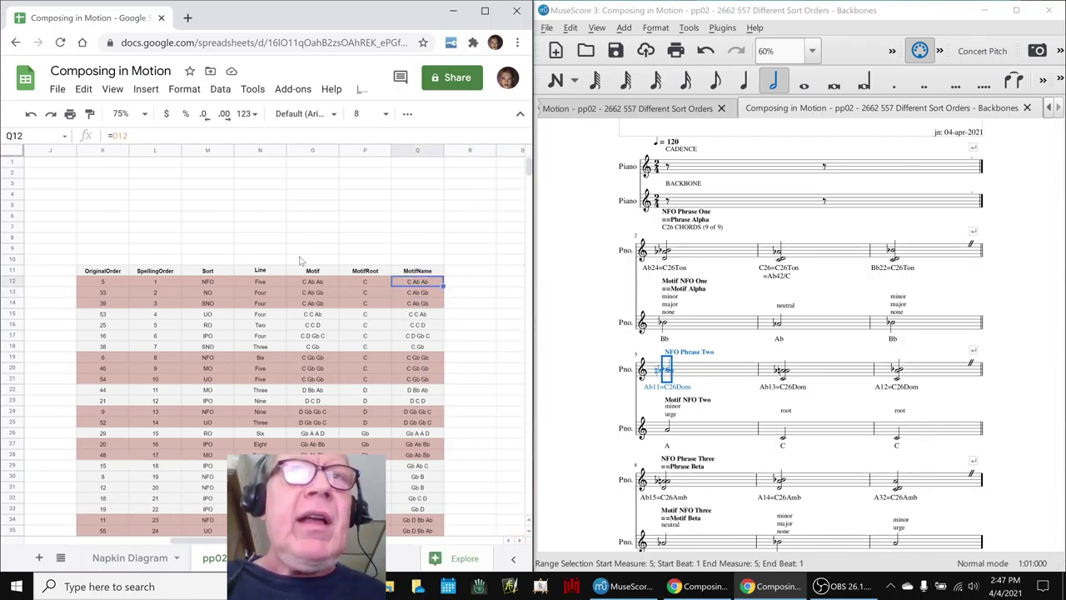
{"action": "left_click", "coordinate": [750, 430]}
{"action": "key", "text": "p"}
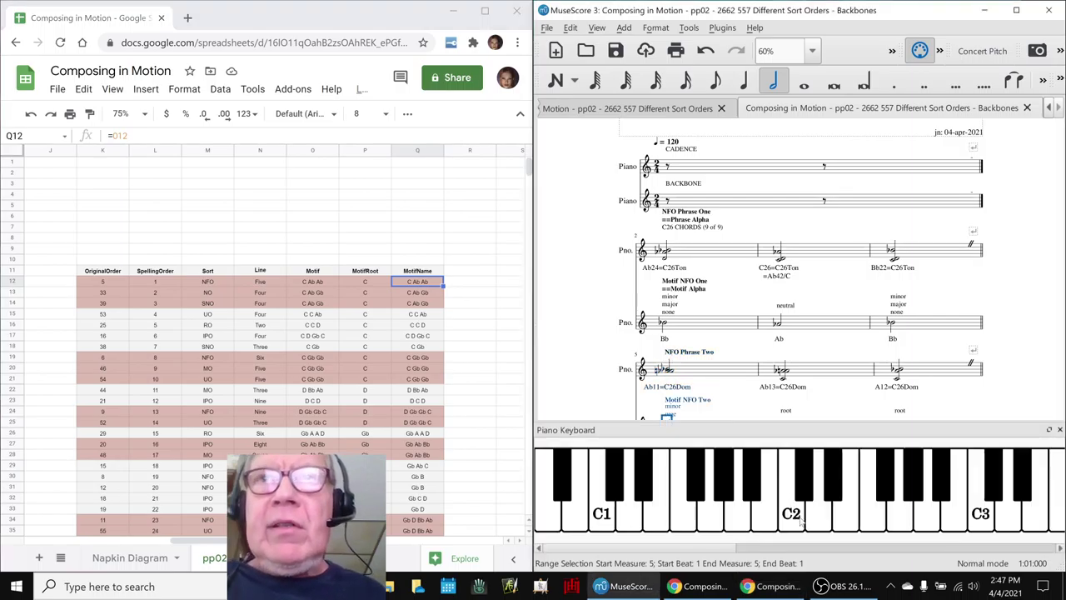
Scroll the piano keyboard to C3–C5, play C4, and view the measure-5 chord's keys.
{"action": "left_click_drag", "start_coordinate": [762, 547], "coordinate": [854, 557]}
{"action": "left_click", "coordinate": [840, 526]}
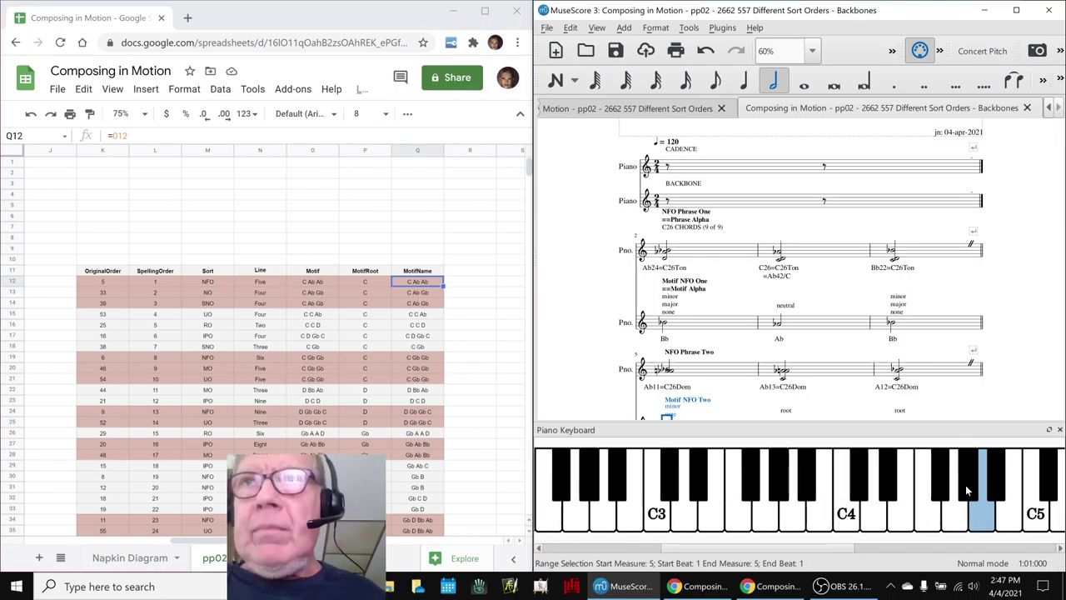
{"action": "key", "text": "alt+Up"}
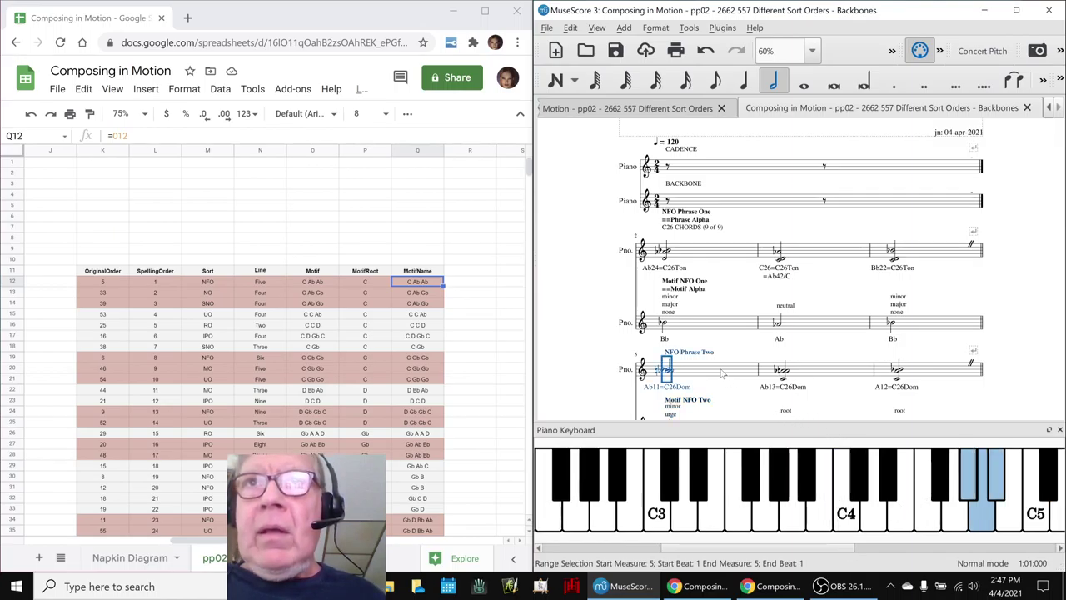
{"action": "left_click", "coordinate": [579, 374]}
Audition the C C Ab motif from Q15 on the keyboard with C4 and F#4.
{"action": "left_click", "coordinate": [419, 315]}
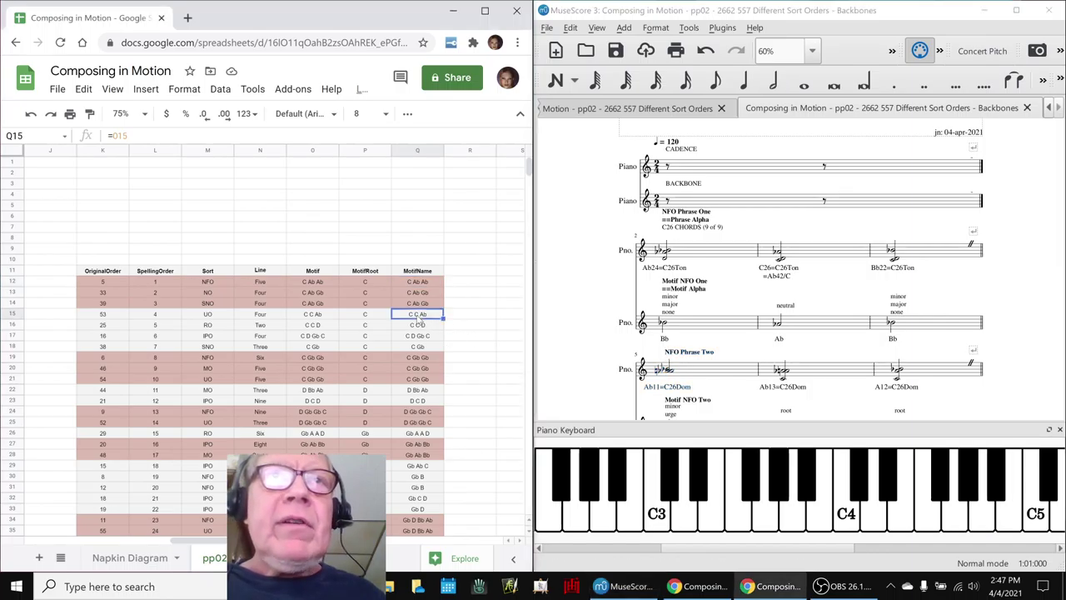
{"action": "left_click", "coordinate": [852, 537]}
{"action": "left_click", "coordinate": [849, 516]}
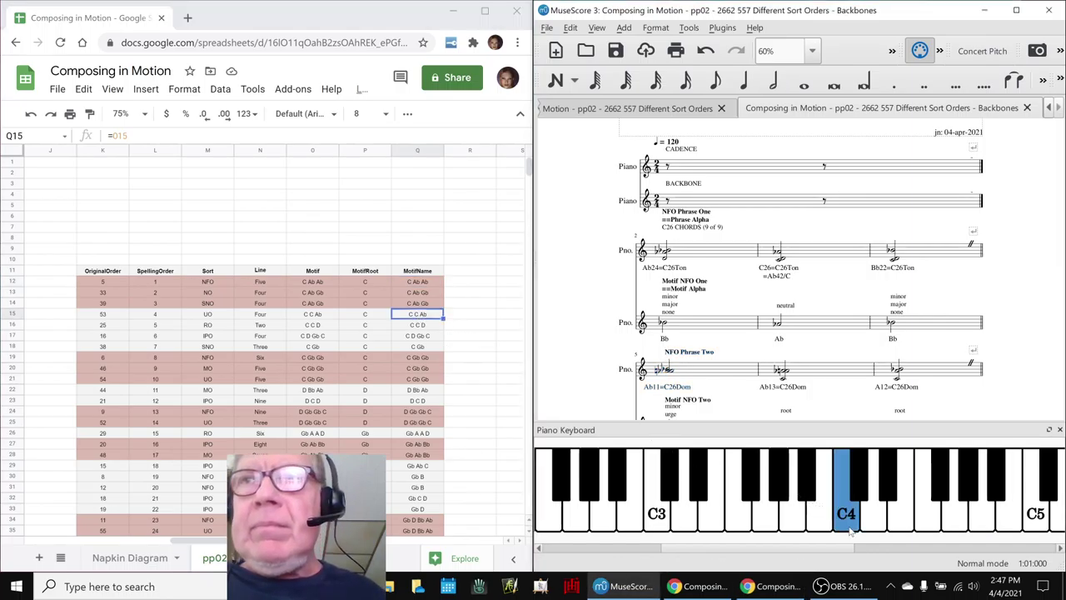
{"action": "left_click", "coordinate": [969, 492]}
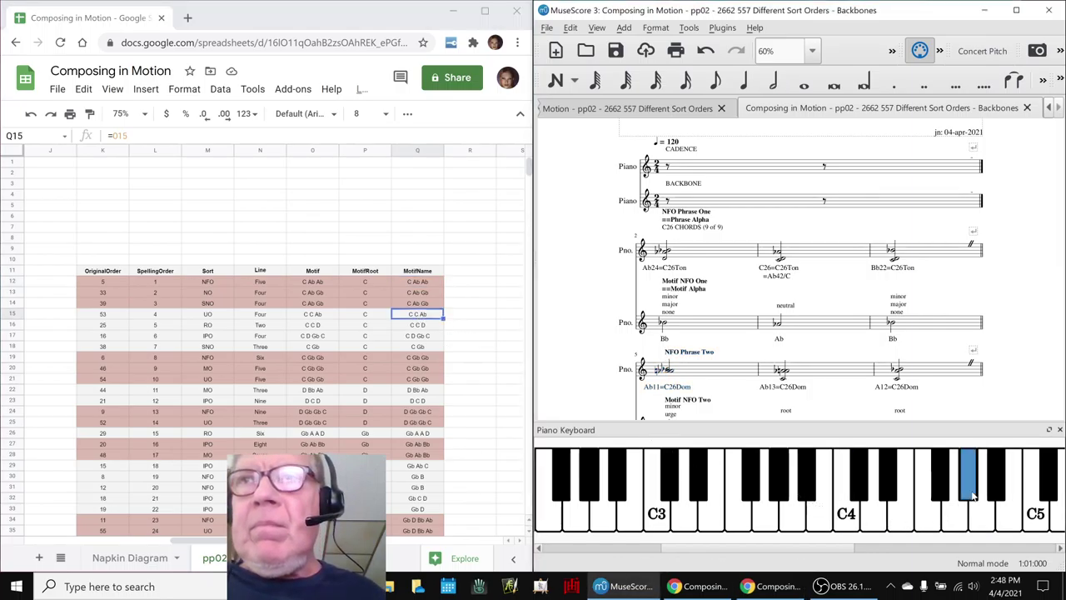
Audition the C Gb Gb motif from Q19 using C4, F#4 and A#4, then select row 12's motif.
{"action": "left_click", "coordinate": [421, 357]}
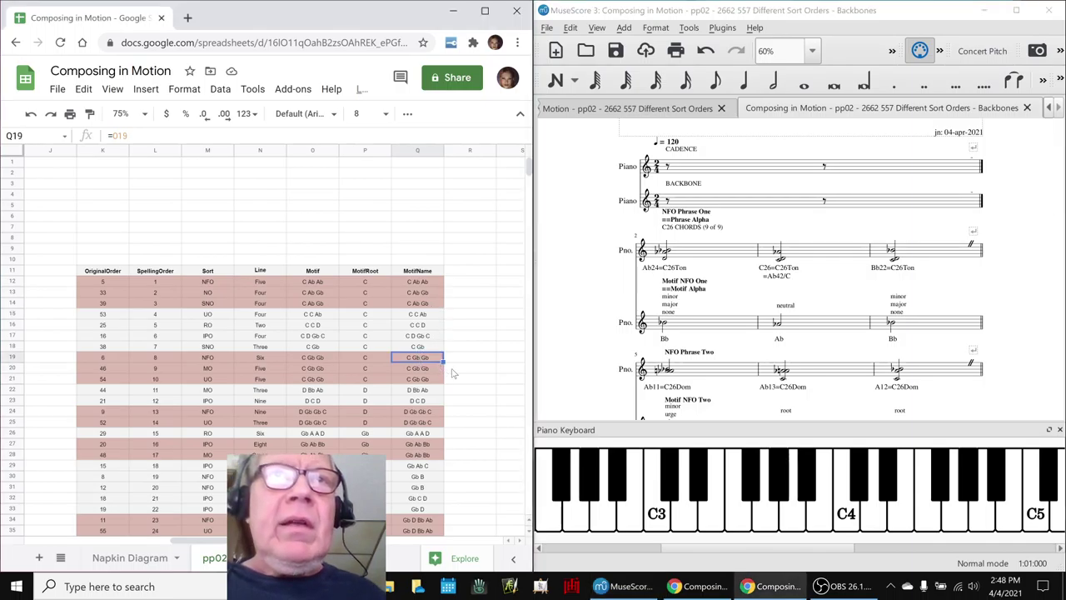
{"action": "left_click", "coordinate": [850, 518]}
{"action": "left_click", "coordinate": [941, 492]}
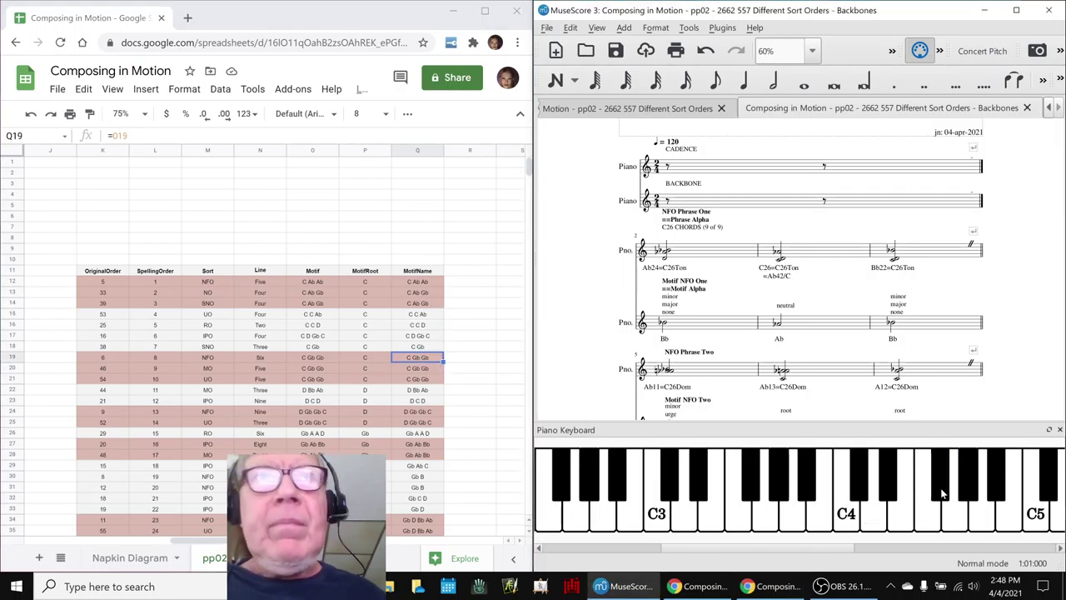
{"action": "left_click", "coordinate": [941, 493]}
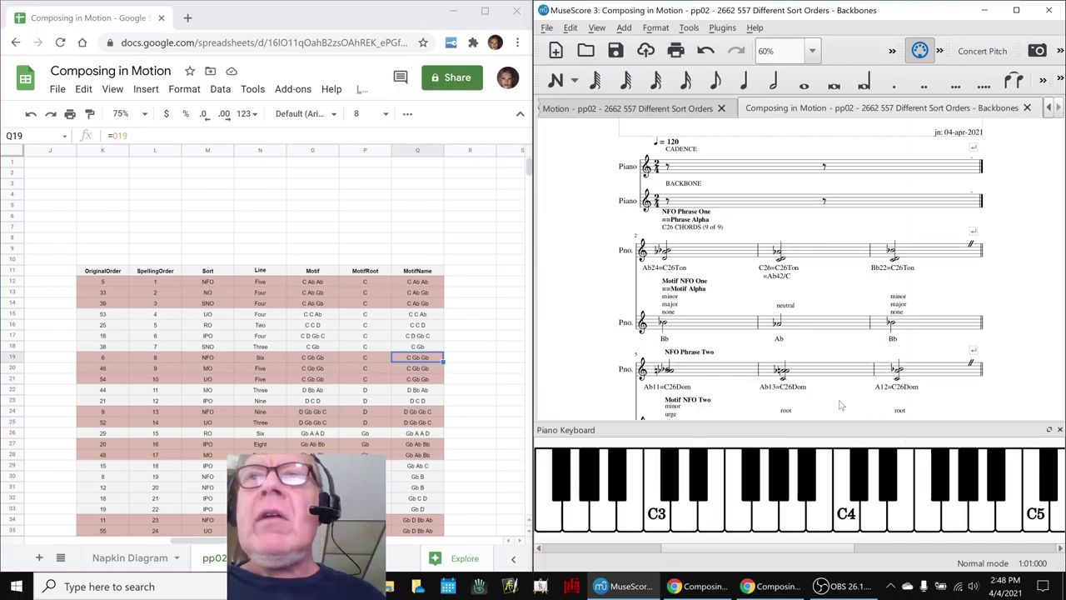
{"action": "left_click", "coordinate": [840, 519]}
{"action": "left_click", "coordinate": [968, 495]}
{"action": "left_click", "coordinate": [968, 497]}
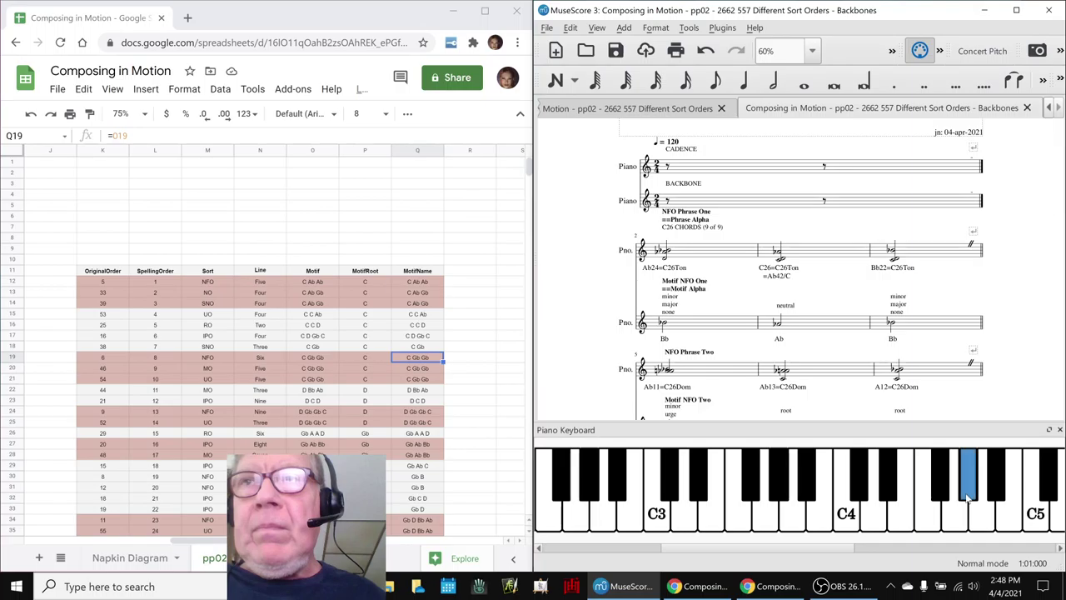
{"action": "left_click", "coordinate": [938, 498]}
{"action": "left_click", "coordinate": [936, 498]}
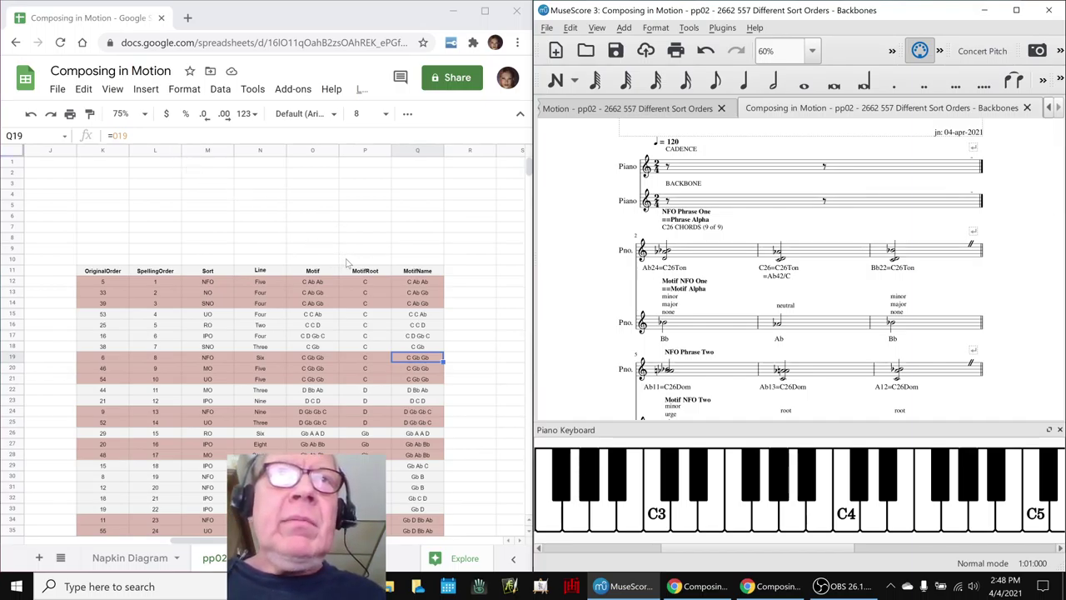
{"action": "left_click", "coordinate": [422, 284]}
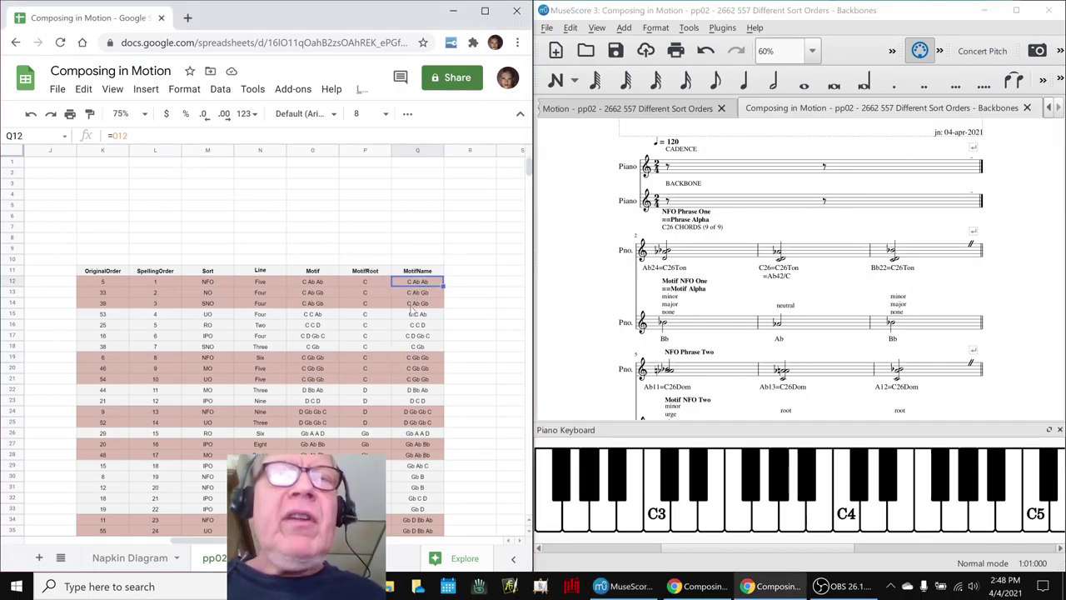
{"action": "scroll", "coordinate": [411, 318], "scroll_direction": "down", "scroll_amount": 5}
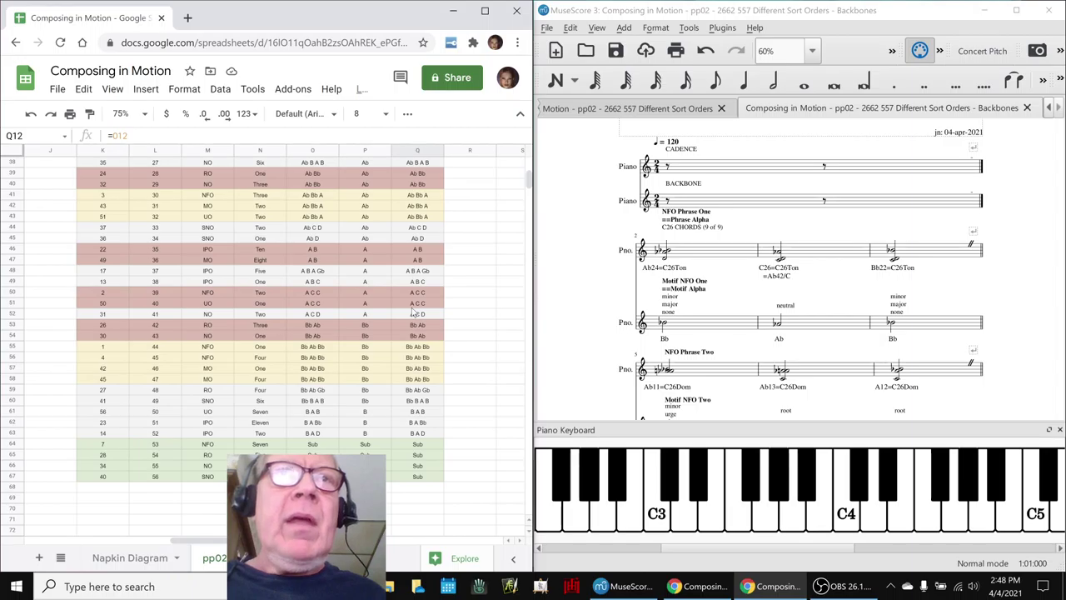
{"action": "left_click", "coordinate": [410, 350]}
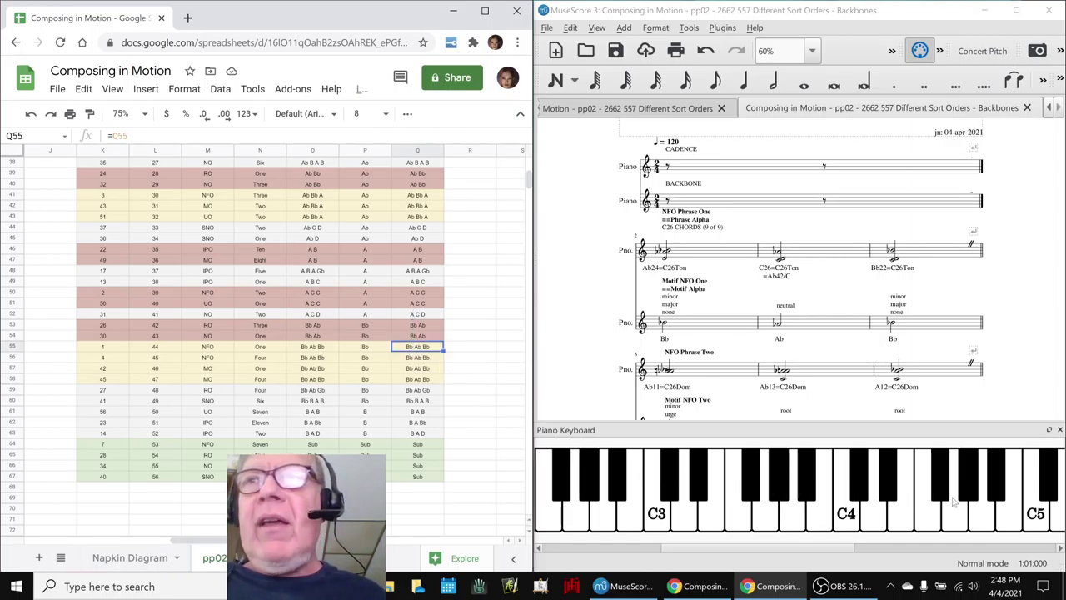
{"action": "left_click", "coordinate": [996, 491]}
{"action": "left_click", "coordinate": [973, 494]}
{"action": "left_click", "coordinate": [999, 492]}
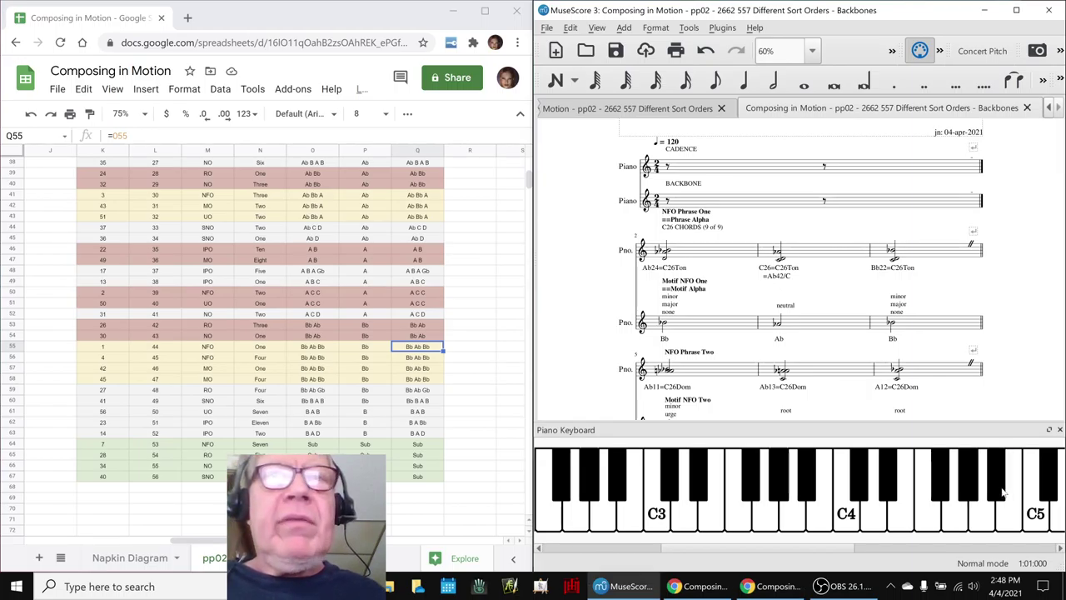
{"action": "left_click", "coordinate": [1000, 492]}
{"action": "left_click", "coordinate": [970, 492]}
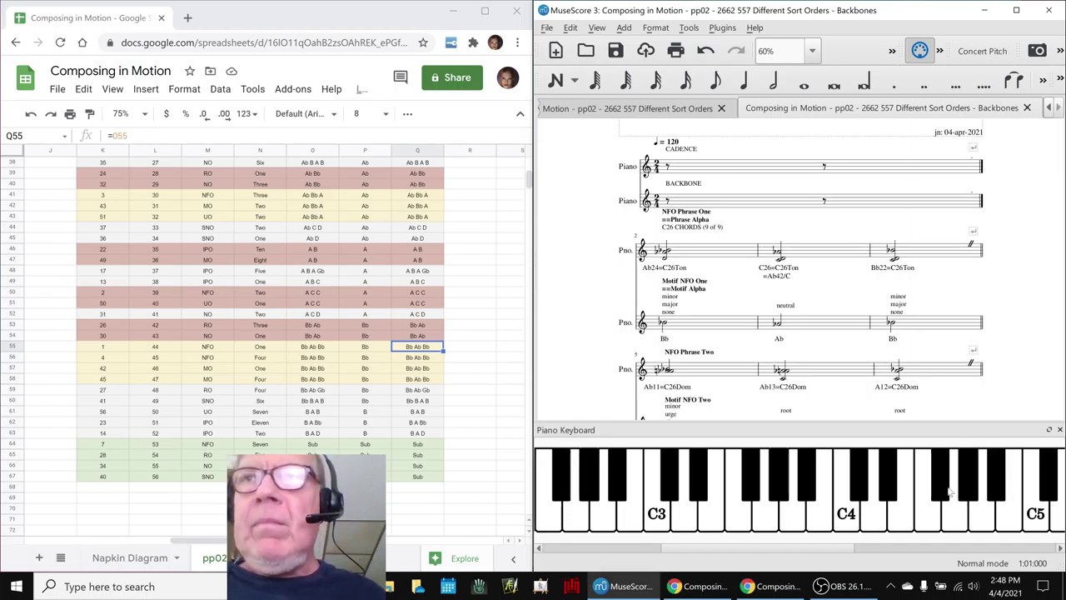
{"action": "left_click", "coordinate": [937, 492]}
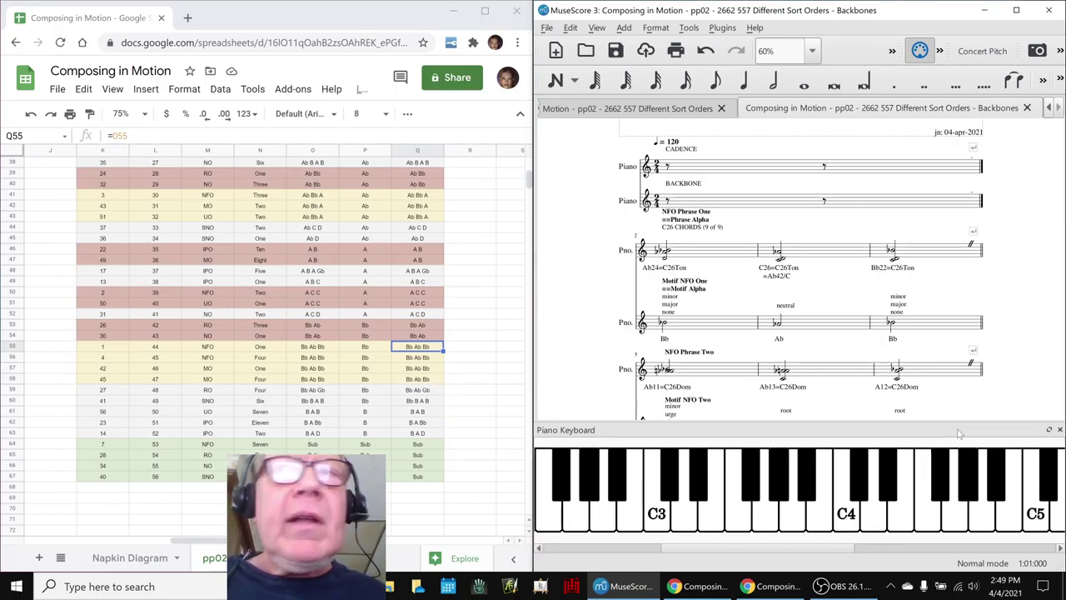
{"action": "left_click", "coordinate": [992, 479]}
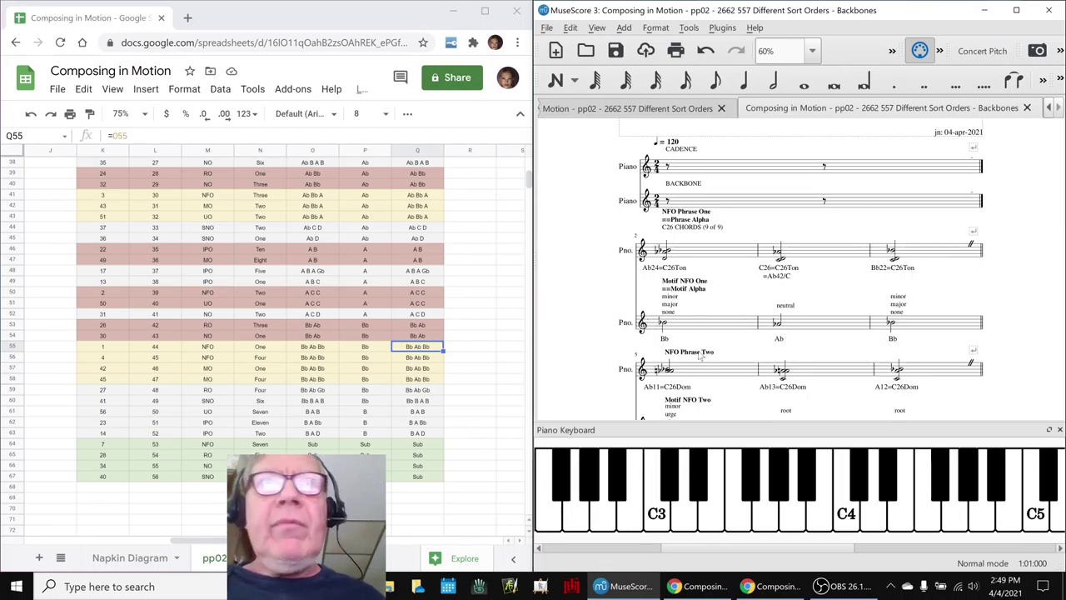
{"action": "scroll", "coordinate": [142, 319], "scroll_direction": "up", "scroll_amount": 4}
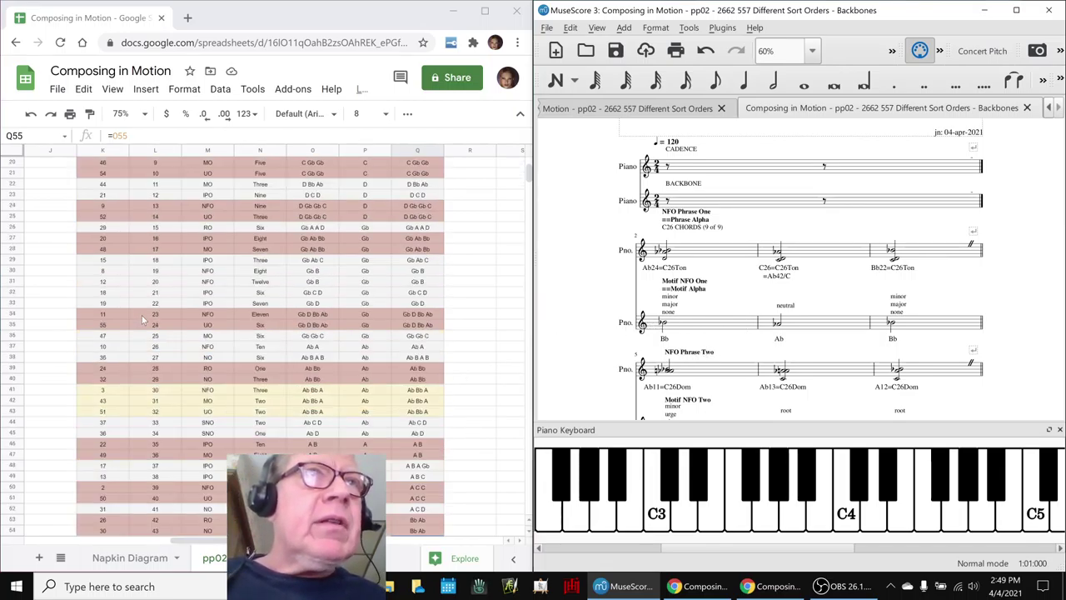
{"action": "scroll", "coordinate": [142, 319], "scroll_direction": "down", "scroll_amount": 6}
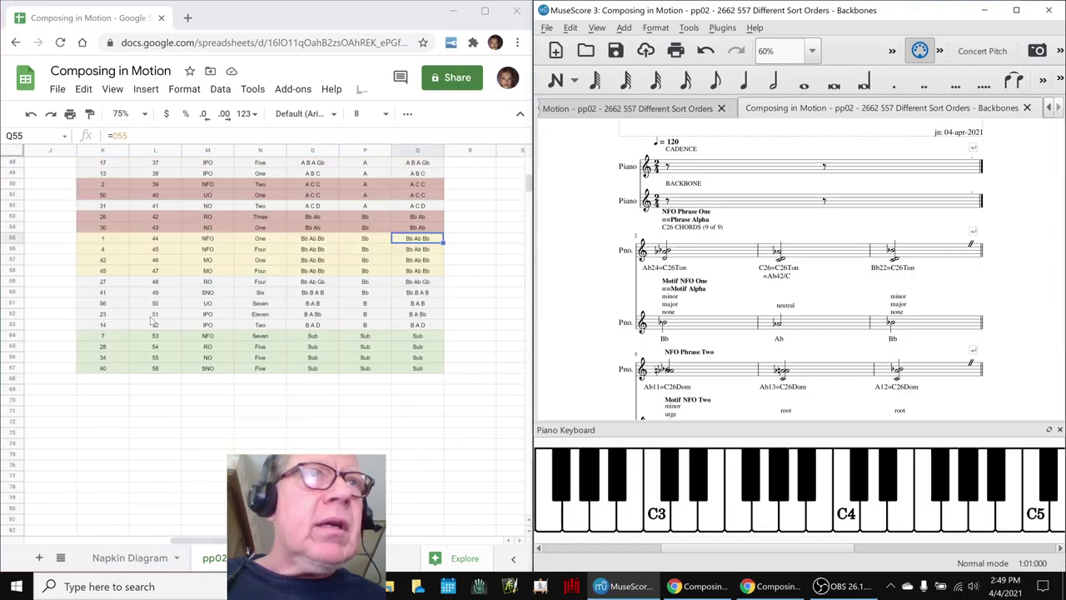
{"action": "left_click", "coordinate": [112, 328]}
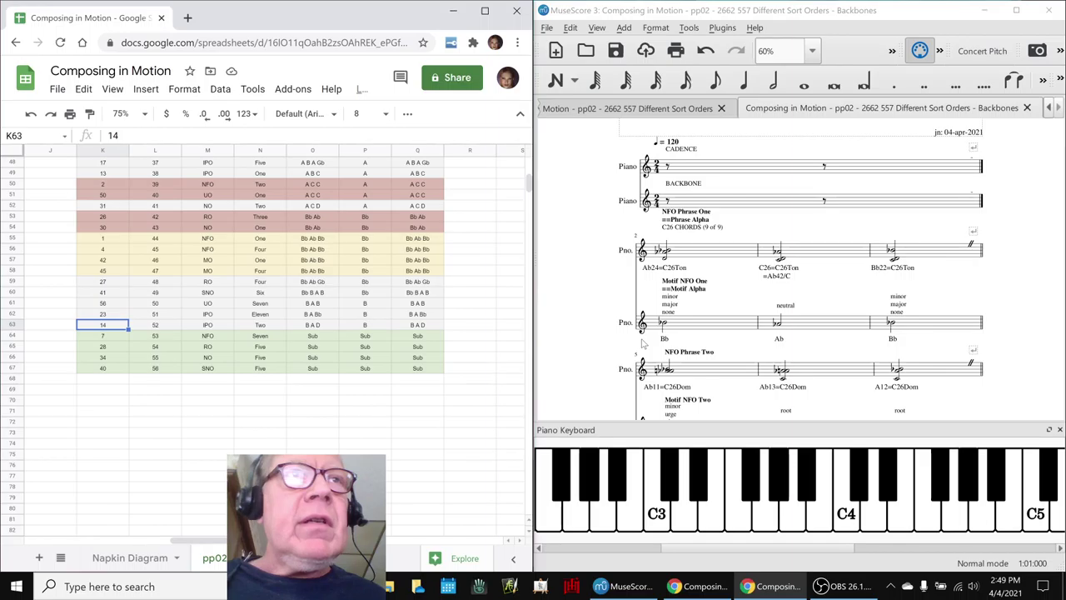
{"action": "scroll", "coordinate": [670, 335], "scroll_direction": "down", "scroll_amount": 6}
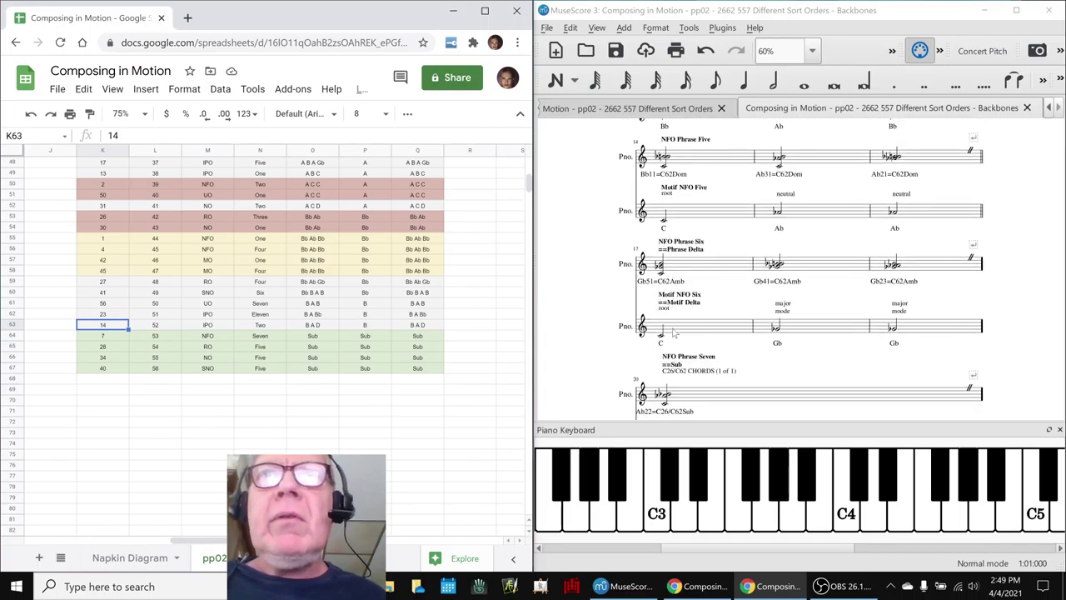
{"action": "scroll", "coordinate": [674, 333], "scroll_direction": "down", "scroll_amount": 5}
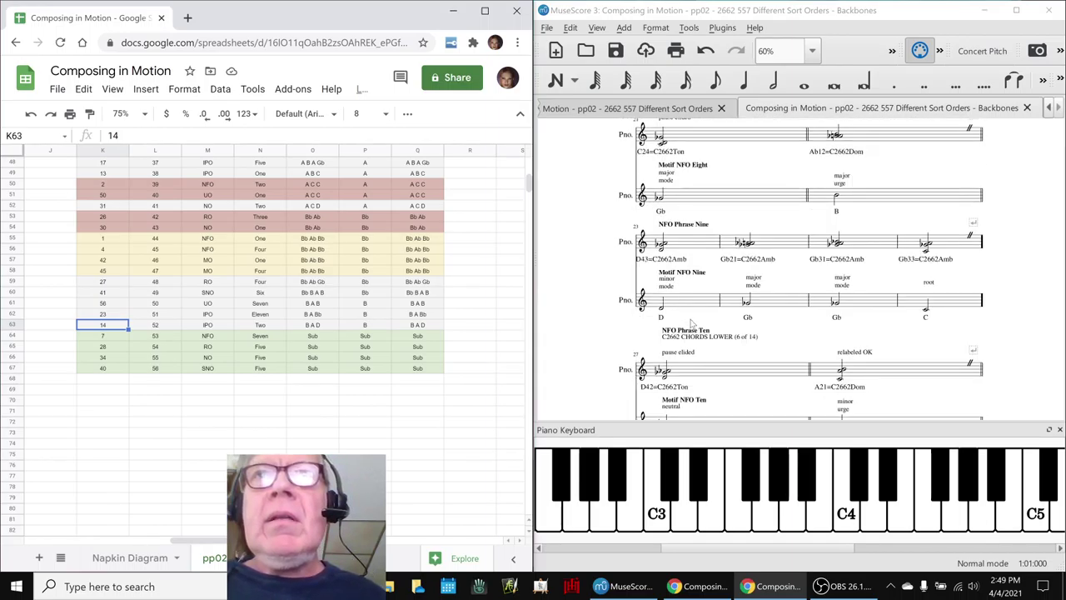
{"action": "left_click", "coordinate": [687, 243]}
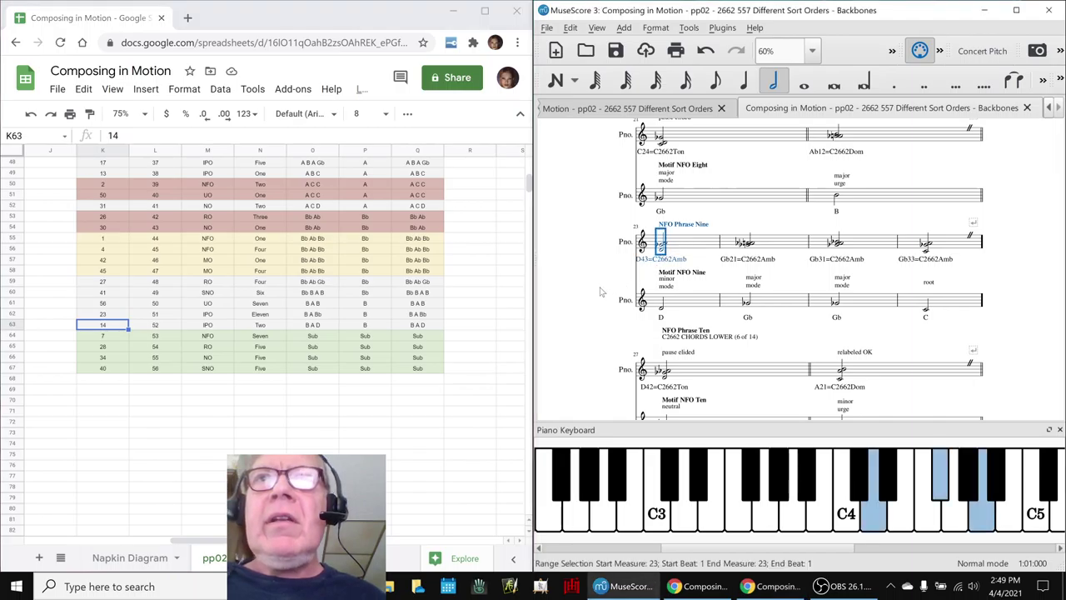
{"action": "left_click", "coordinate": [921, 406]}
{"action": "left_click", "coordinate": [876, 521]}
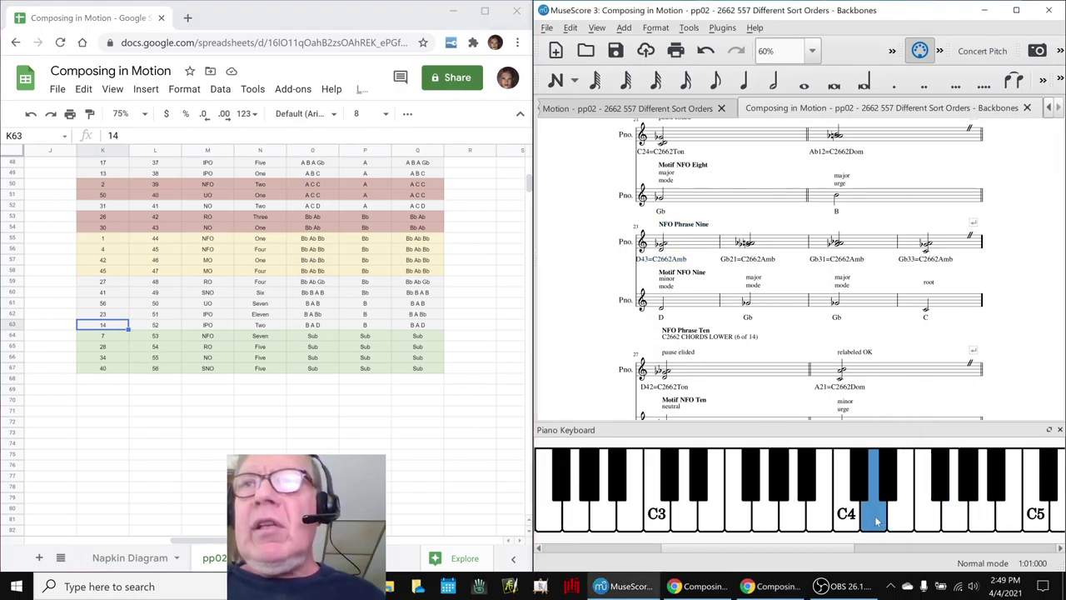
{"action": "left_click", "coordinate": [939, 493]}
{"action": "left_click", "coordinate": [939, 497]}
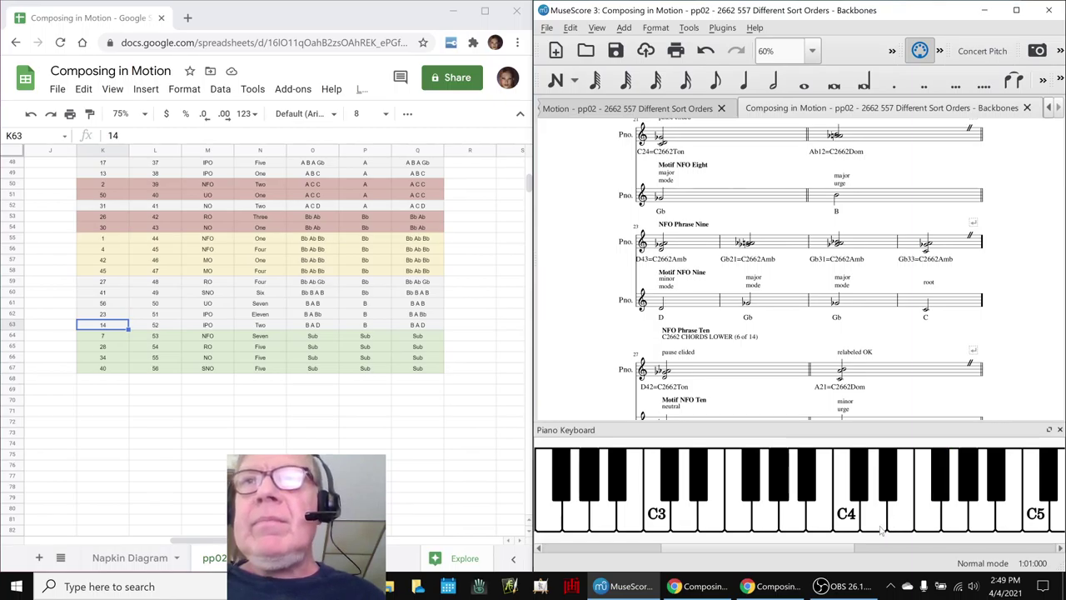
{"action": "left_click", "coordinate": [854, 521]}
{"action": "left_click", "coordinate": [871, 521]}
{"action": "left_click", "coordinate": [940, 494]}
{"action": "left_click", "coordinate": [853, 525]}
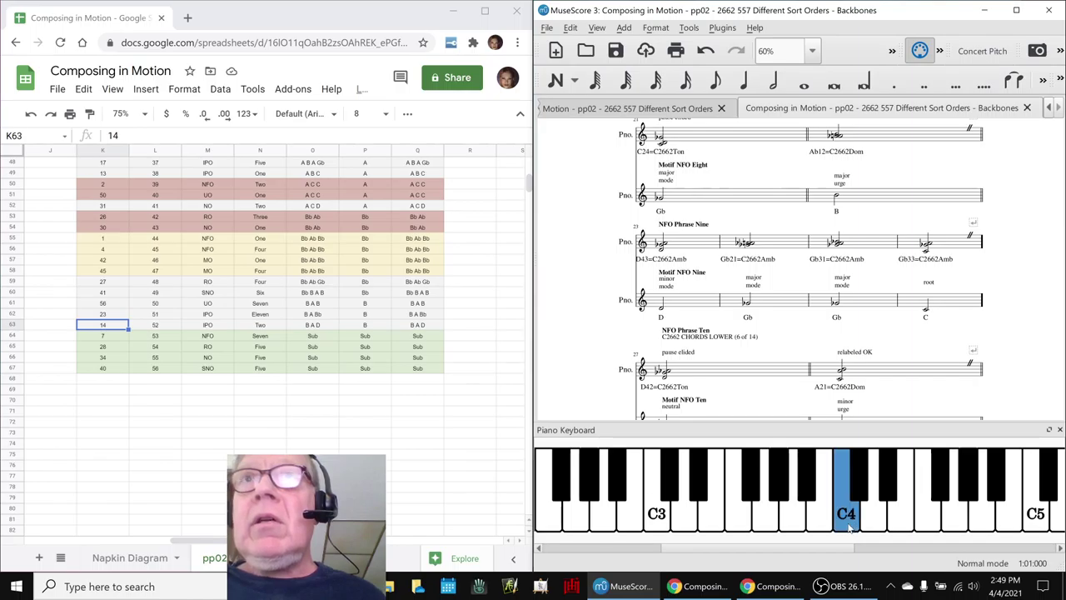
{"action": "left_click", "coordinate": [669, 313]}
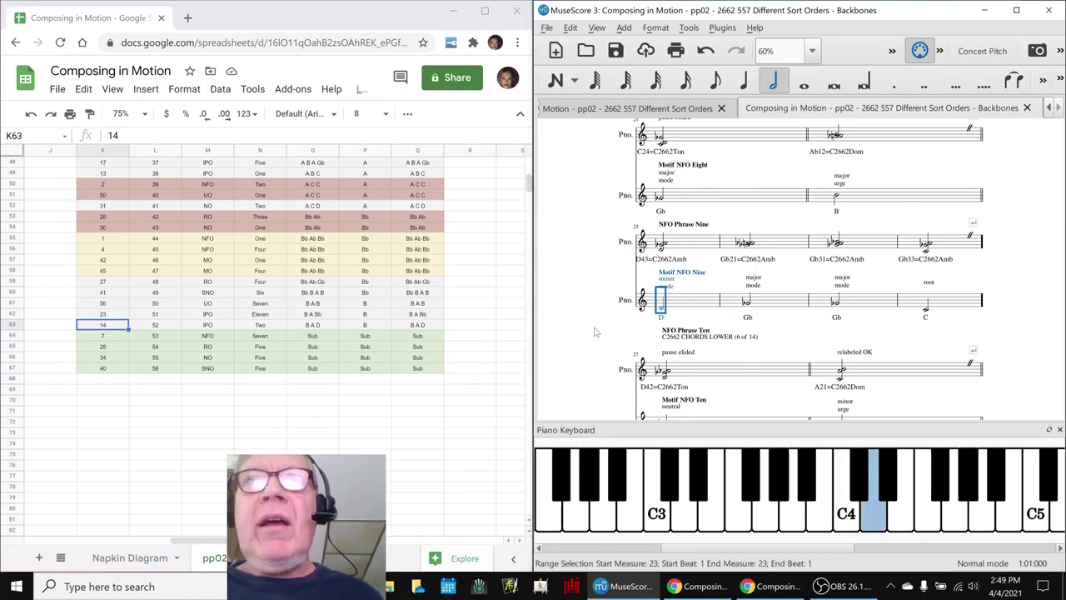
{"action": "key", "text": "space"}
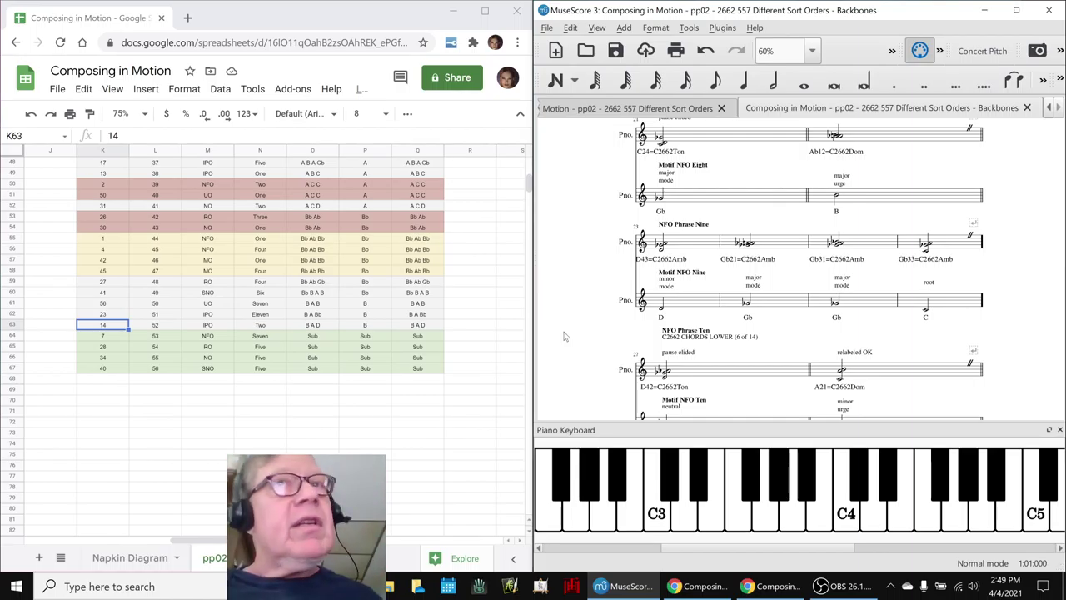
Show the Napkin Diagram's 3d piano kit note in H46, then close MuseScore's Piano Keyboard.
{"action": "left_click", "coordinate": [754, 589]}
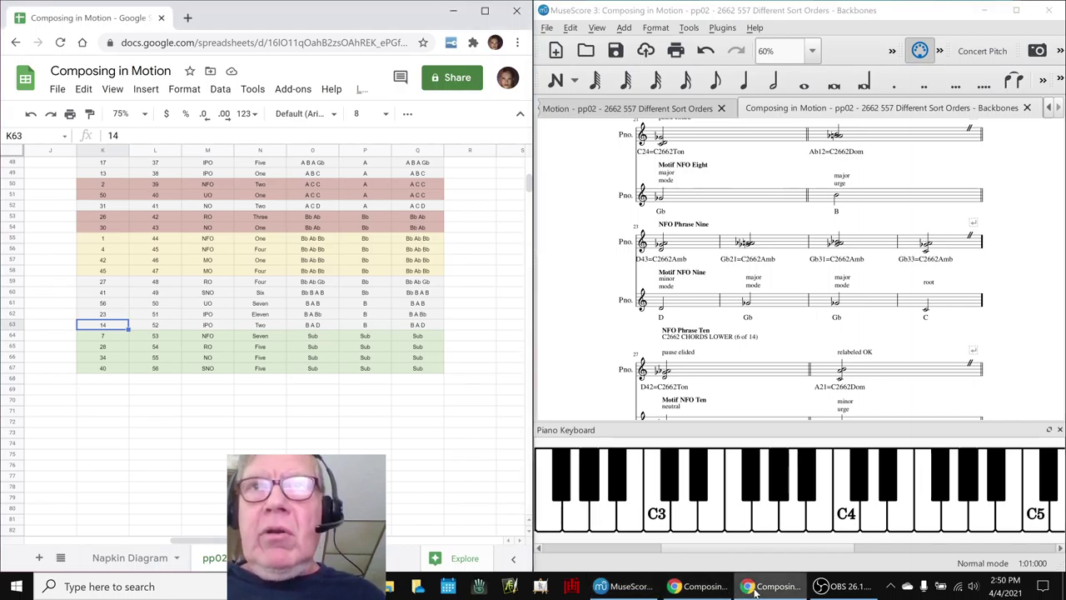
{"action": "left_click", "coordinate": [719, 589]}
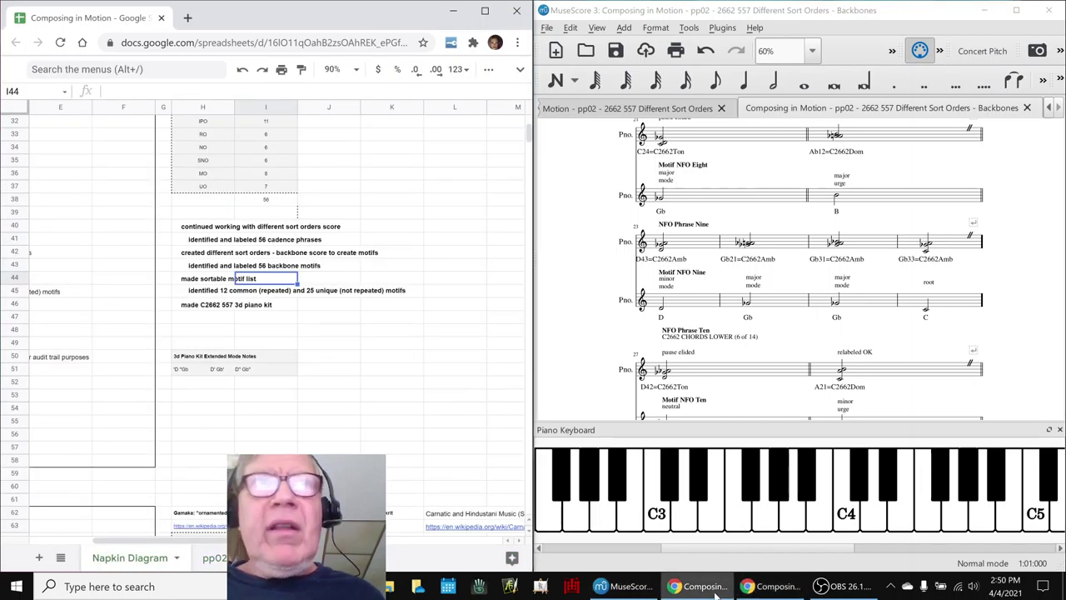
{"action": "left_click", "coordinate": [184, 308]}
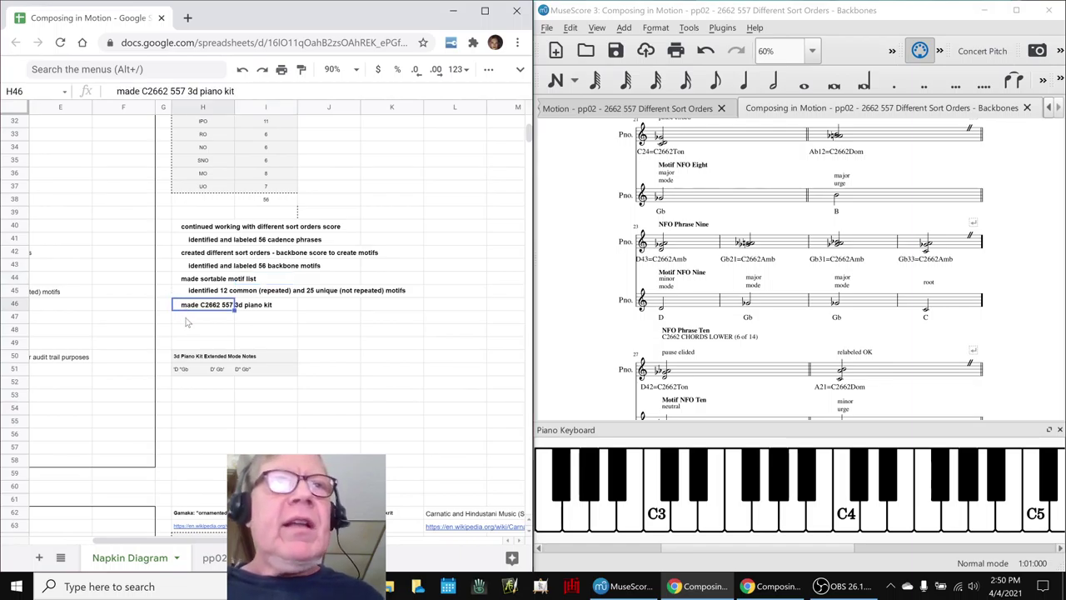
{"action": "left_click", "coordinate": [627, 312]}
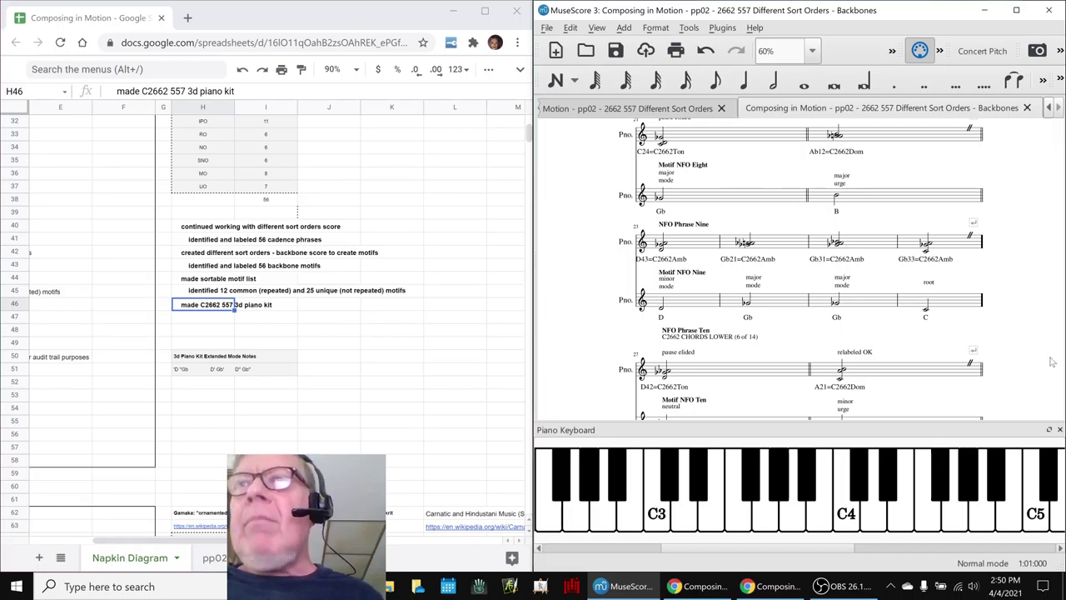
{"action": "left_click", "coordinate": [1059, 429]}
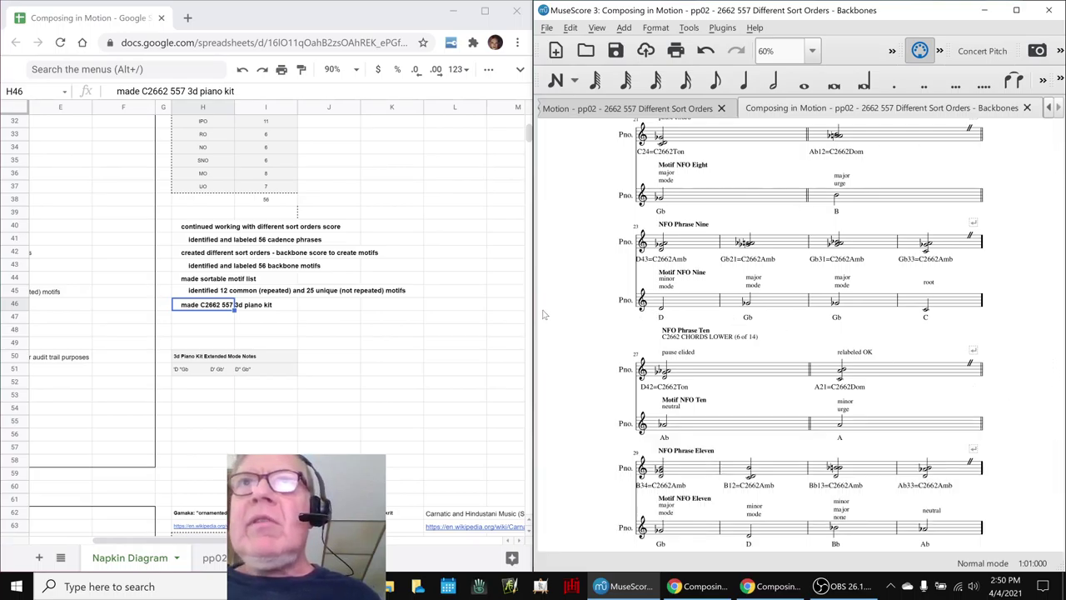
{"action": "scroll", "coordinate": [591, 297], "scroll_direction": "up", "scroll_amount": 8}
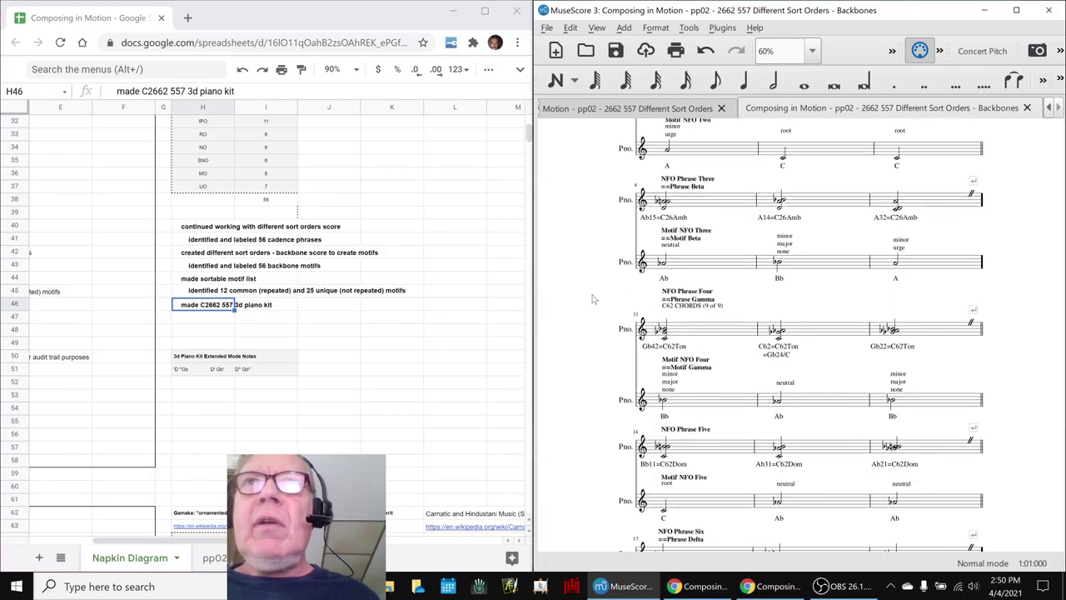
{"action": "scroll", "coordinate": [593, 298], "scroll_direction": "up", "scroll_amount": 4}
{"action": "scroll", "coordinate": [593, 298], "scroll_direction": "down", "scroll_amount": 8}
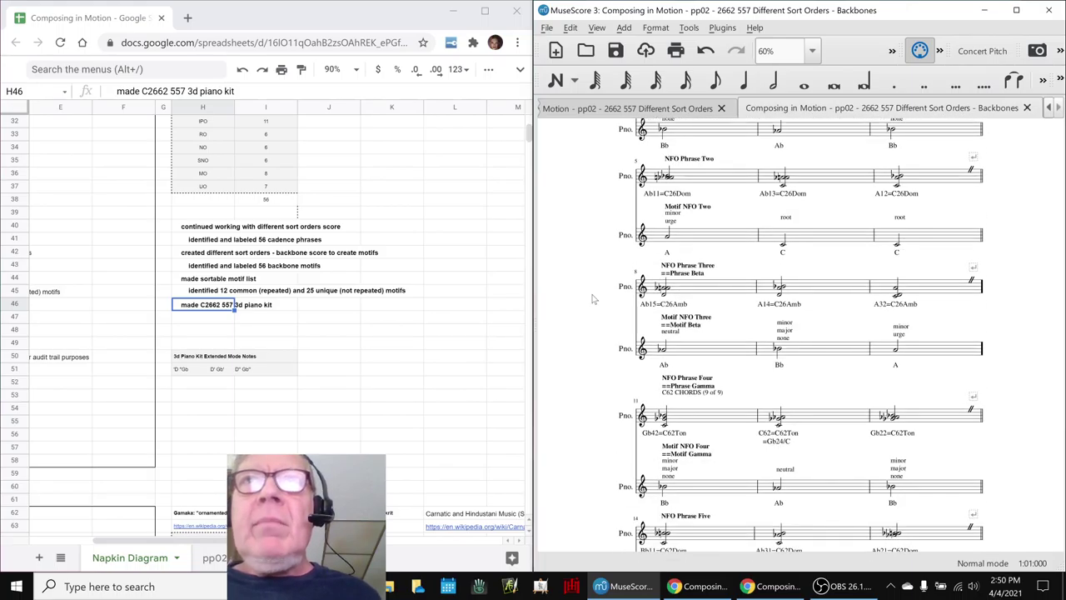
{"action": "scroll", "coordinate": [594, 299], "scroll_direction": "down", "scroll_amount": 5}
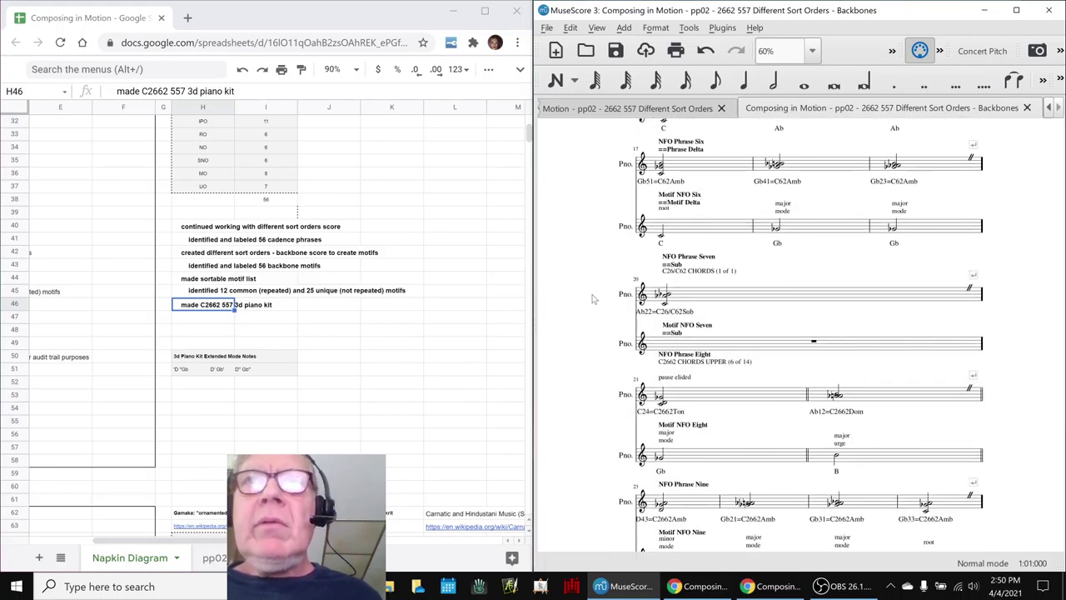
{"action": "scroll", "coordinate": [692, 296], "scroll_direction": "down", "scroll_amount": 3}
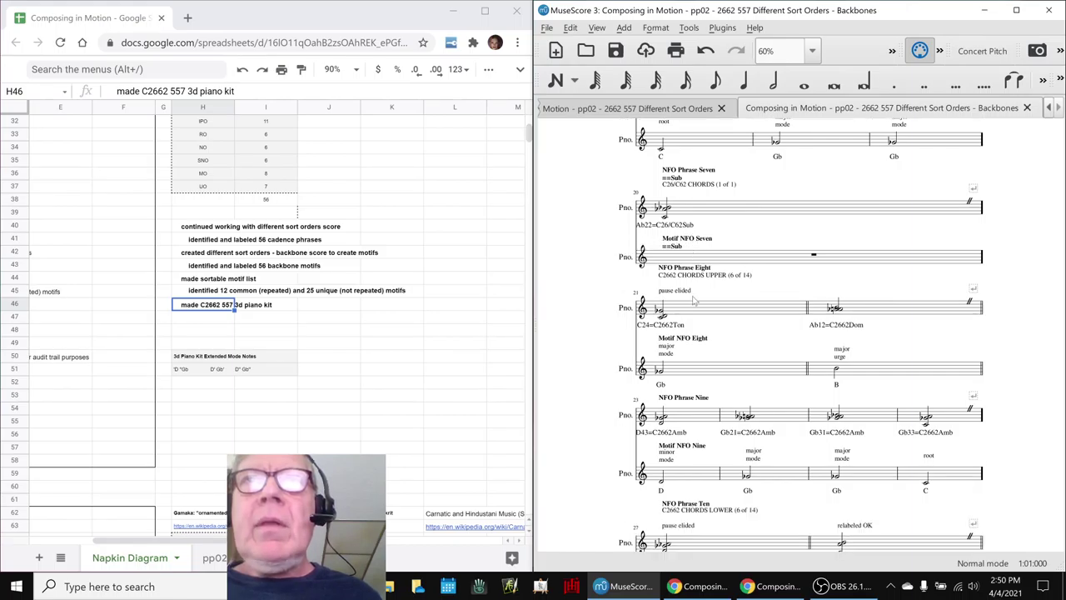
{"action": "scroll", "coordinate": [712, 332], "scroll_direction": "down", "scroll_amount": 3}
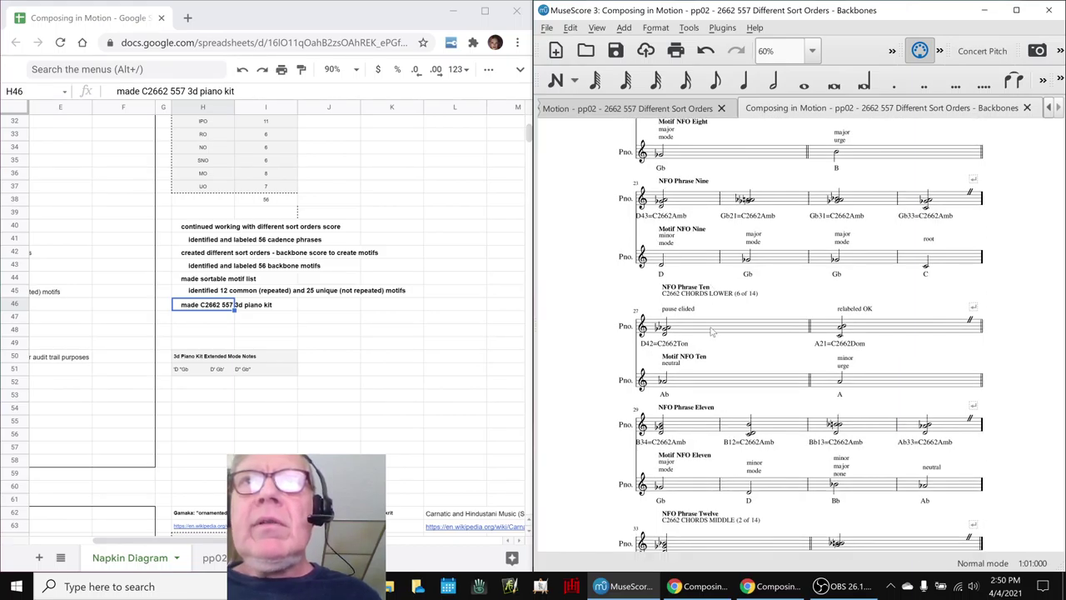
{"action": "scroll", "coordinate": [713, 331], "scroll_direction": "down", "scroll_amount": 9}
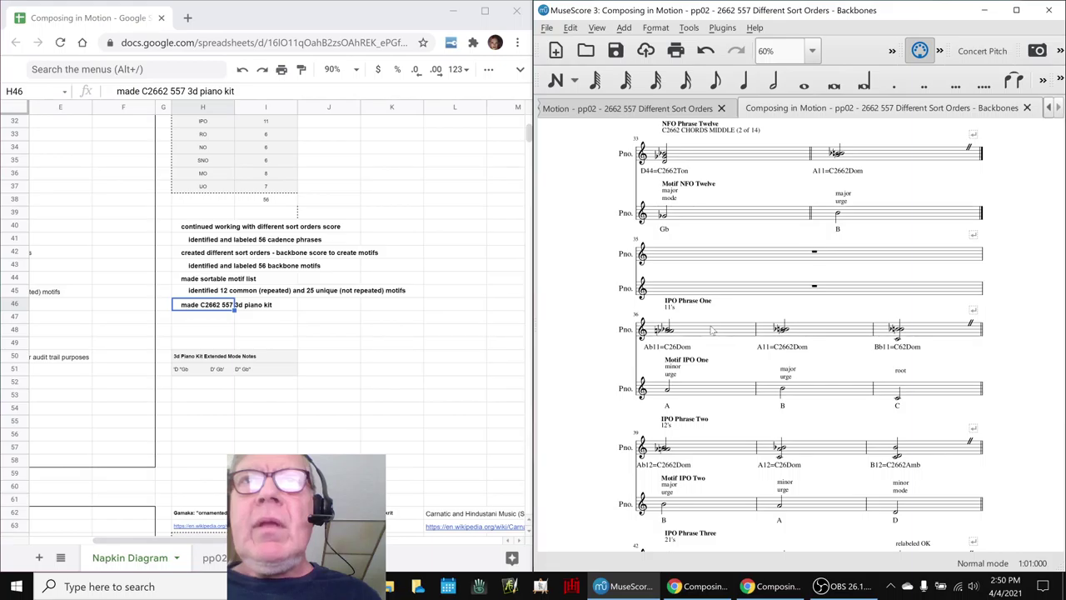
{"action": "left_click", "coordinate": [712, 330]}
{"action": "left_click", "coordinate": [564, 290]}
{"action": "scroll", "coordinate": [564, 291], "scroll_direction": "down", "scroll_amount": 2}
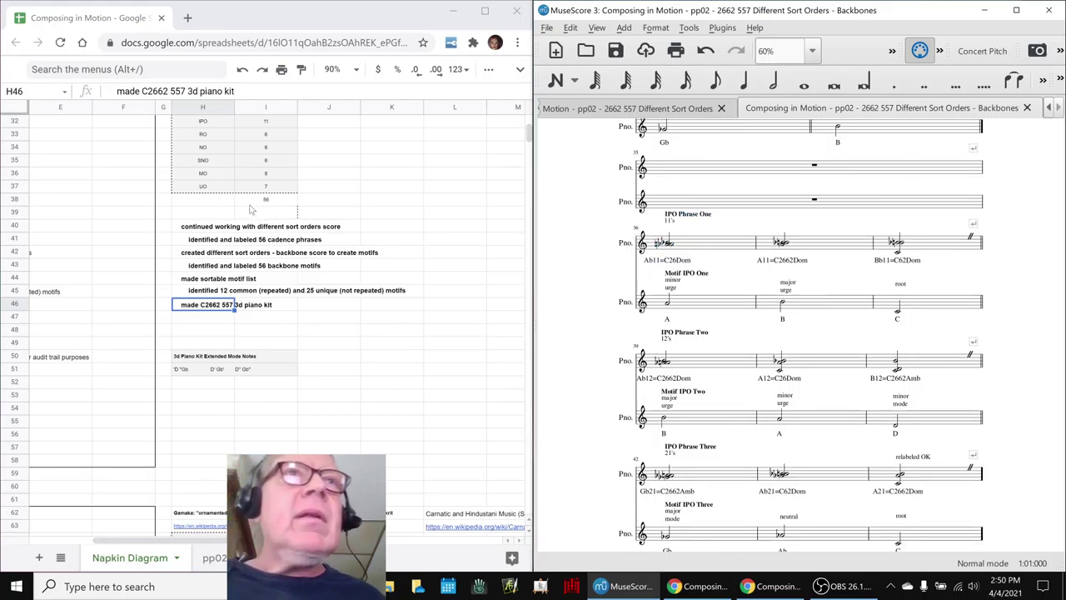
{"action": "scroll", "coordinate": [249, 209], "scroll_direction": "up", "scroll_amount": 2}
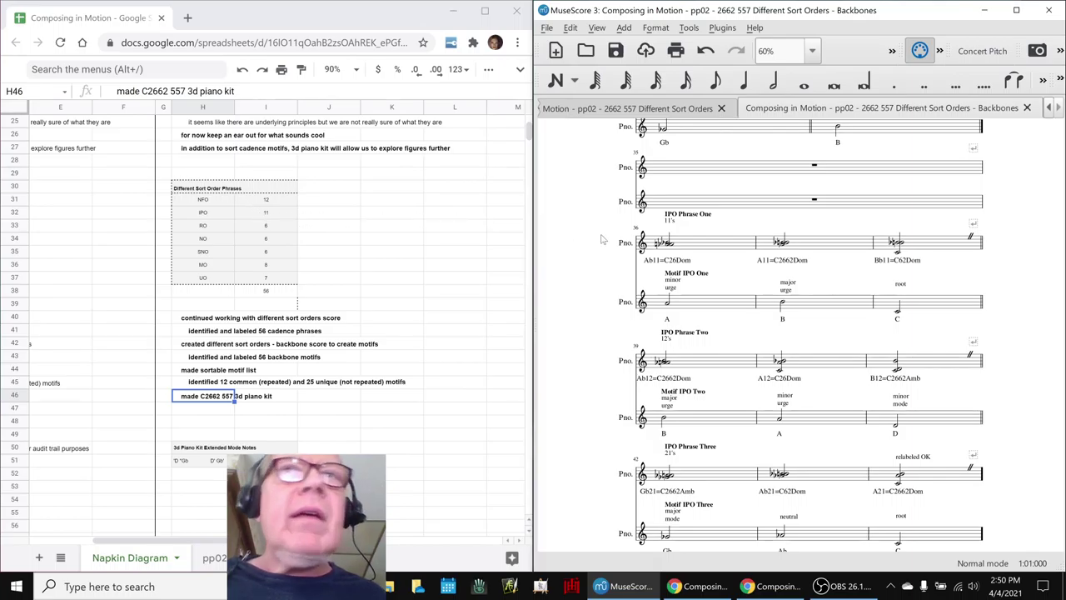
{"action": "left_click", "coordinate": [730, 250]}
{"action": "left_click", "coordinate": [589, 283]}
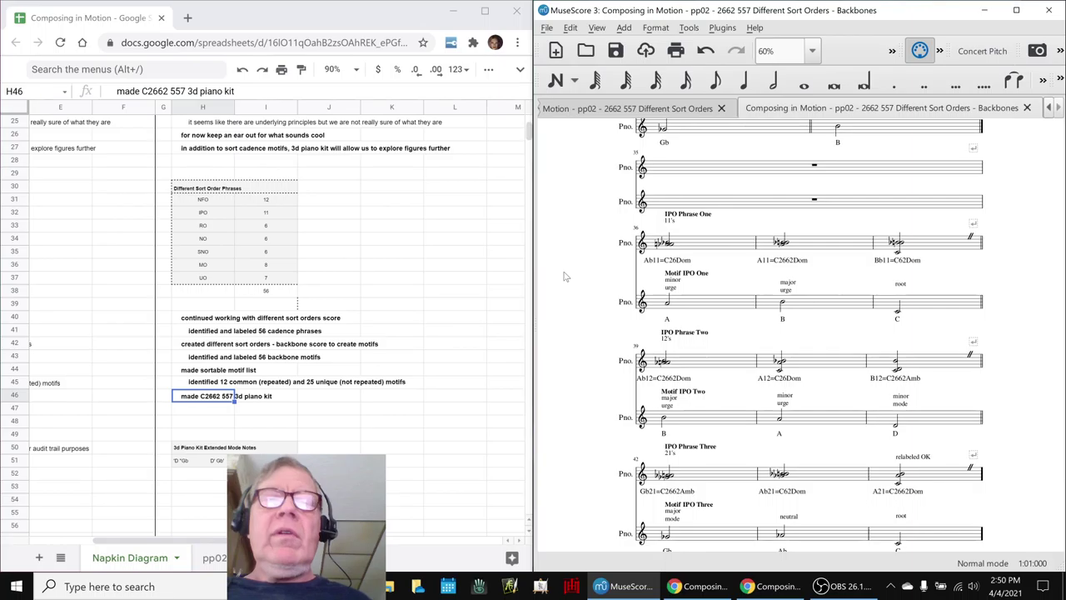
Play back the IPO phrases, then stop playback.
{"action": "key", "text": "space"}
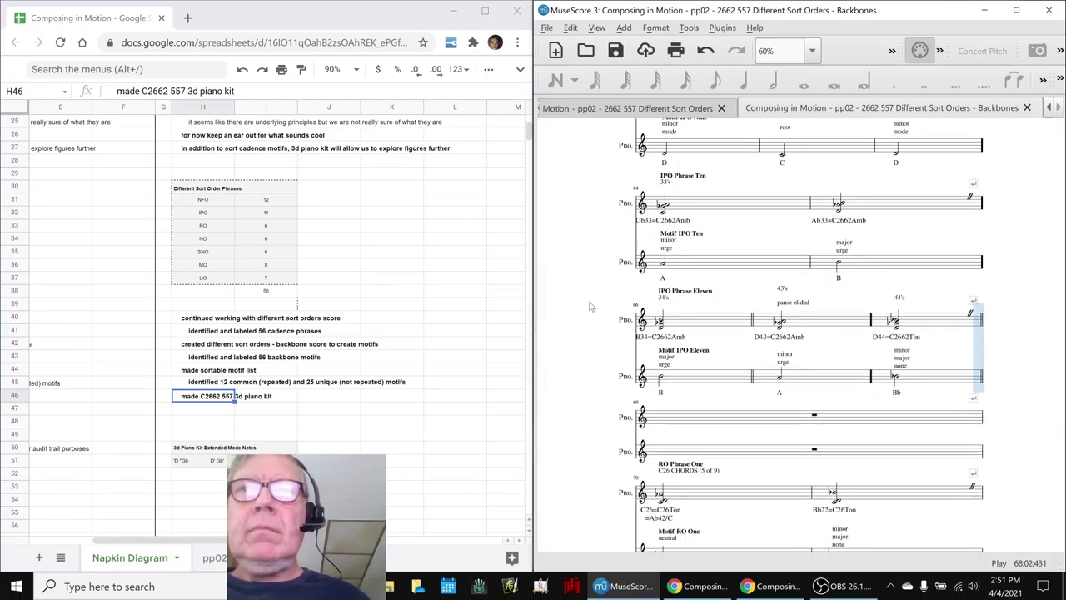
{"action": "key", "text": "space"}
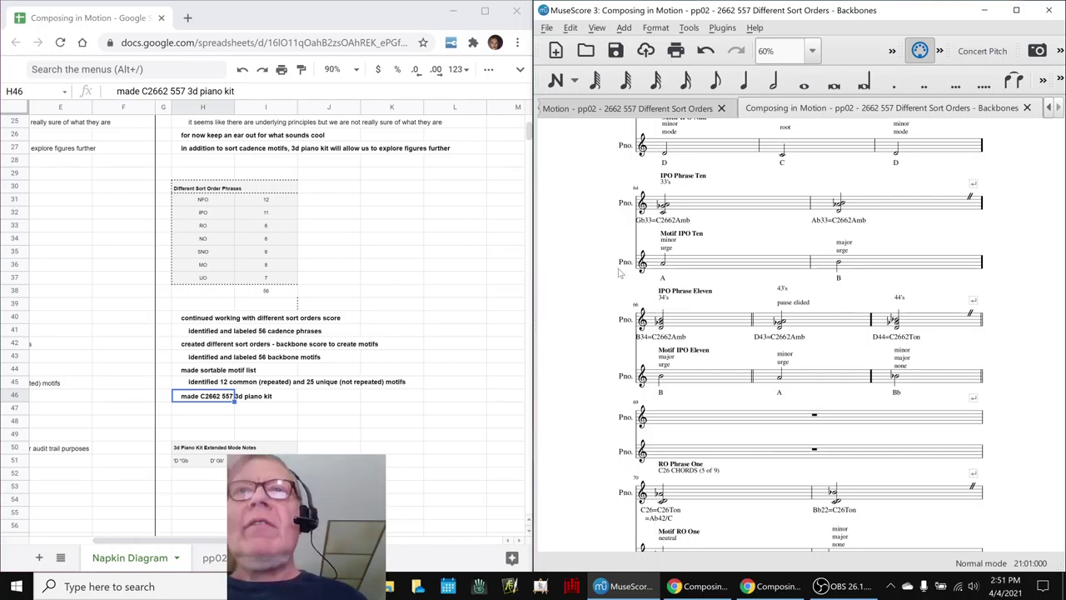
{"action": "scroll", "coordinate": [621, 272], "scroll_direction": "up", "scroll_amount": 8}
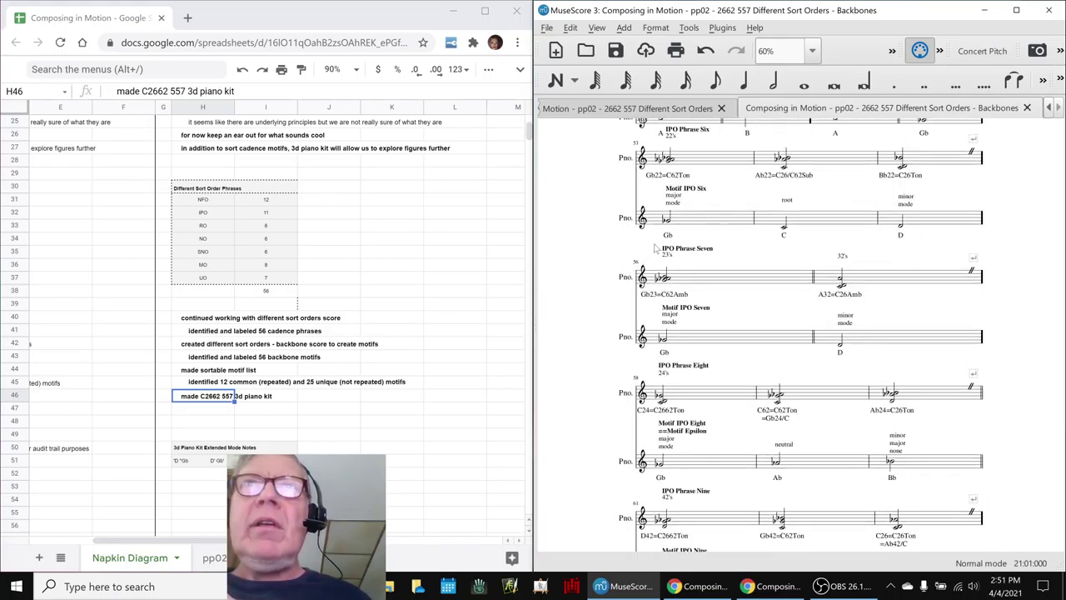
{"action": "scroll", "coordinate": [691, 237], "scroll_direction": "up", "scroll_amount": 3}
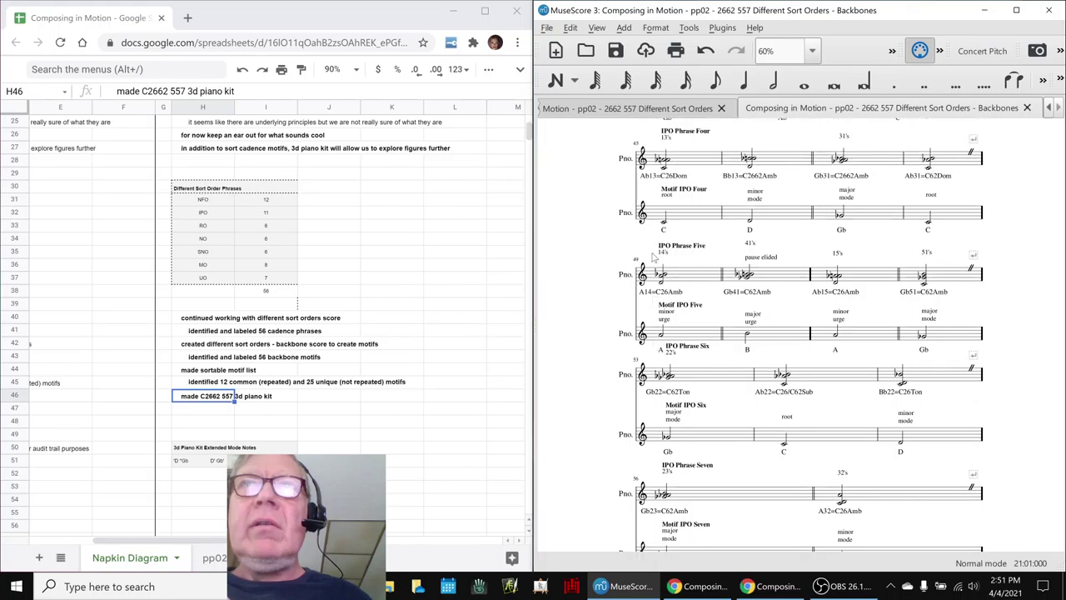
Audition Motif IPO Eight (Gb, Ab, Bb) from its first note in measure 58, then stop.
{"action": "scroll", "coordinate": [645, 262], "scroll_direction": "down", "scroll_amount": 2}
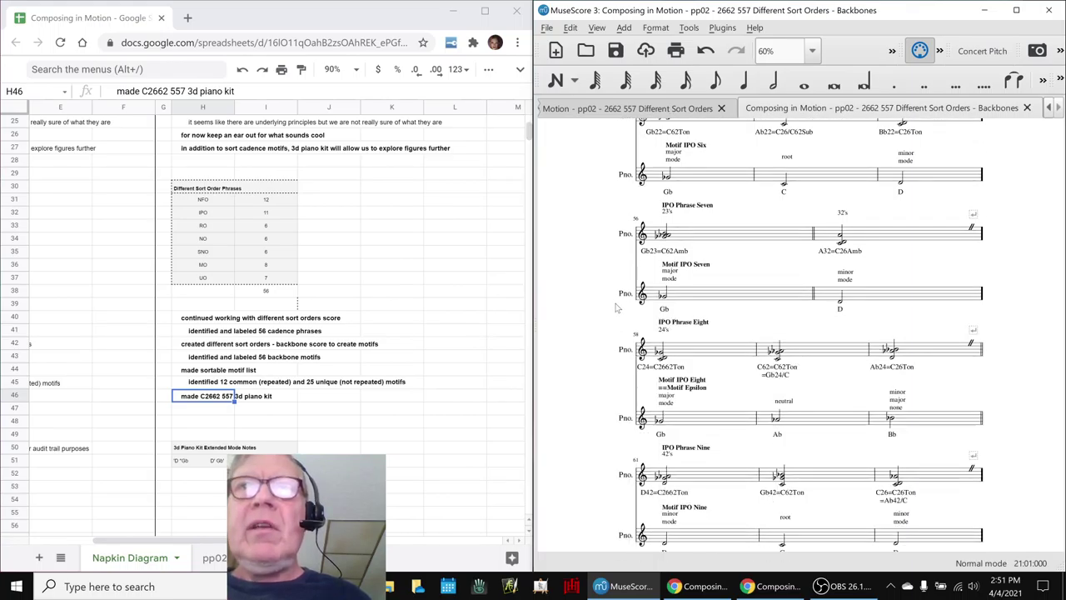
{"action": "scroll", "coordinate": [617, 305], "scroll_direction": "down", "scroll_amount": 4}
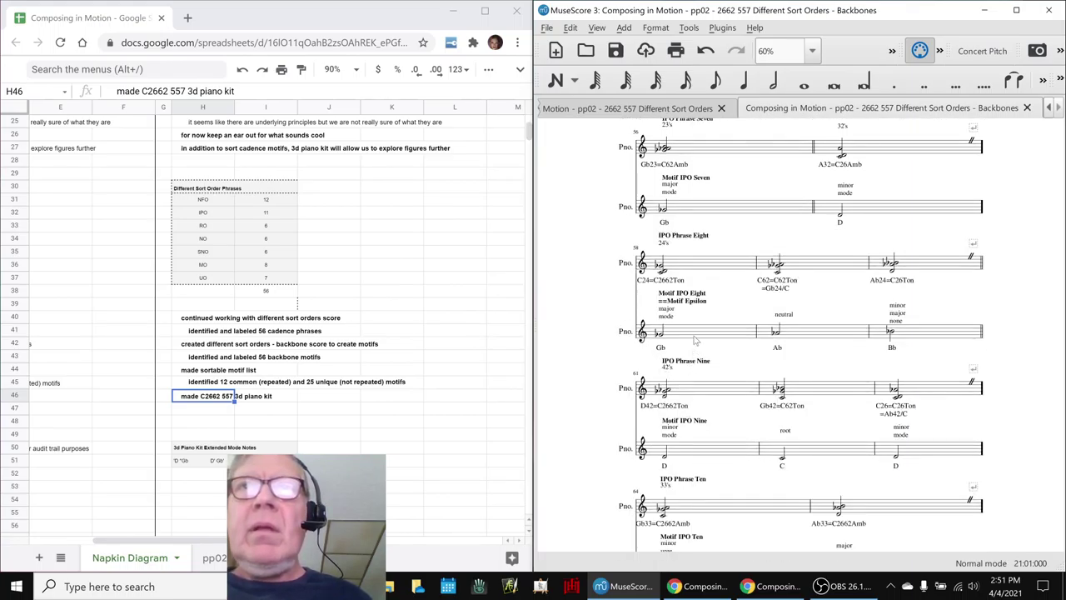
{"action": "left_click", "coordinate": [661, 332]}
{"action": "key", "text": "space"}
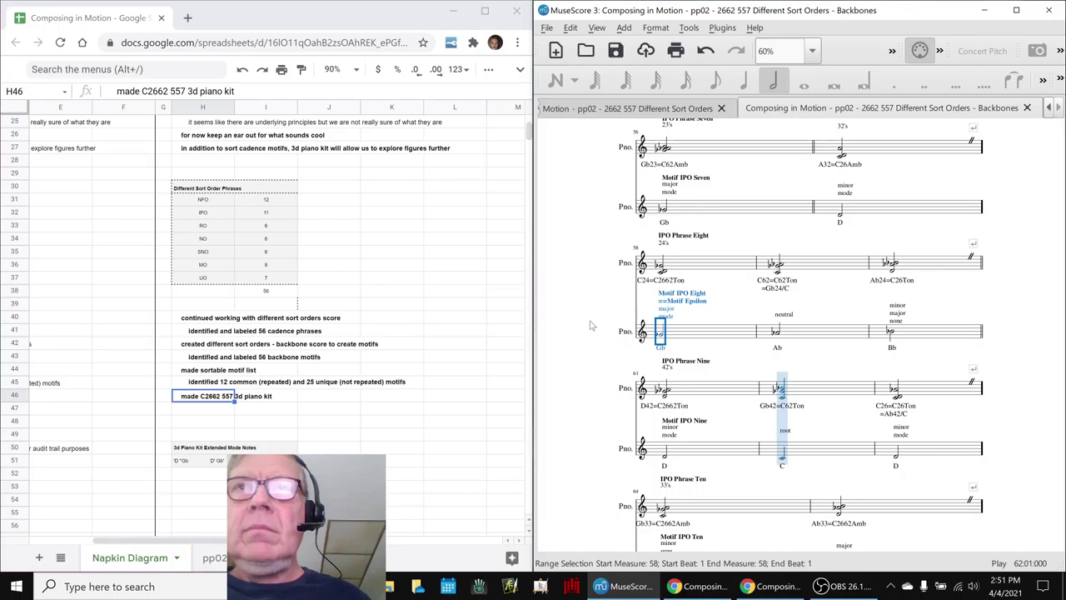
{"action": "key", "text": "space"}
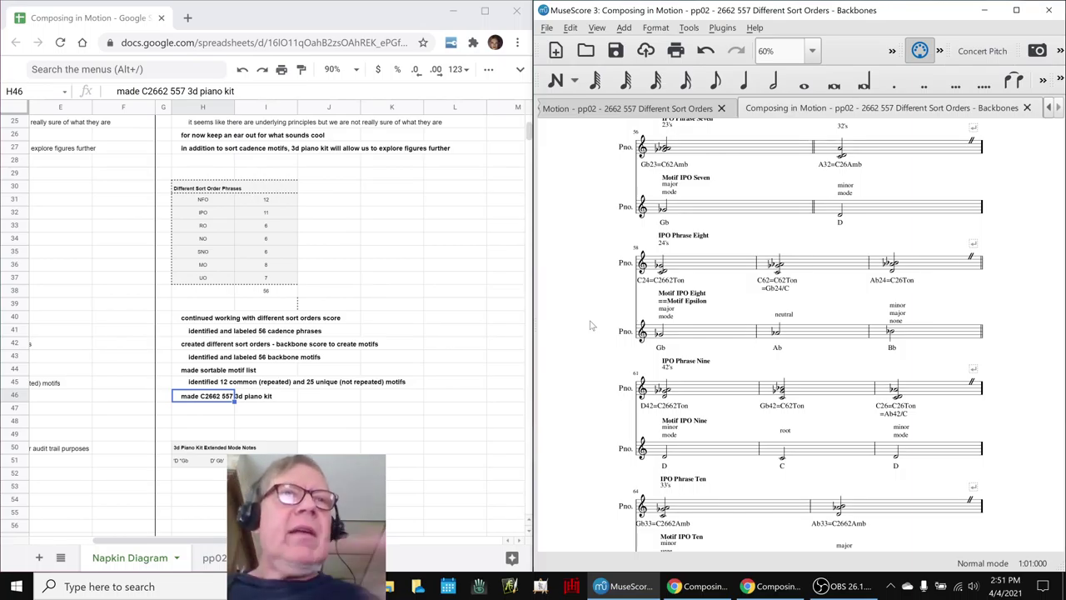
{"action": "left_click", "coordinate": [170, 413]}
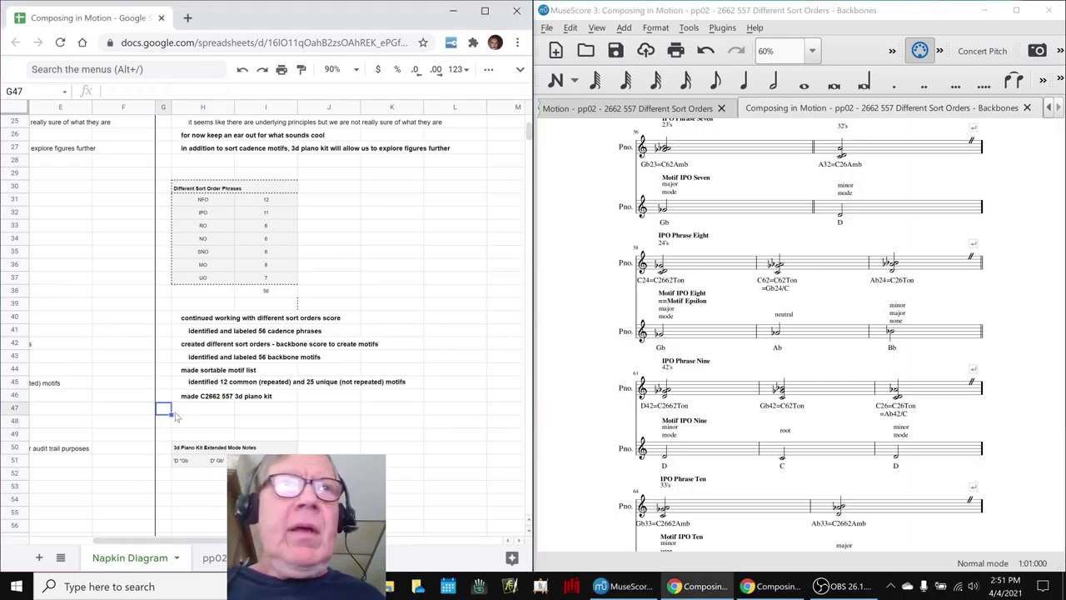
{"action": "key", "text": "Home"}
{"action": "key", "text": "Down"}
{"action": "key", "text": "Down"}
{"action": "key", "text": "Down"}
{"action": "key", "text": "Down"}
{"action": "key", "text": "Down"}
{"action": "key", "text": "Down"}
{"action": "key", "text": "Down"}
{"action": "key", "text": "Down"}
{"action": "key", "text": "Down"}
{"action": "key", "text": "Down"}
{"action": "key", "text": "Down"}
{"action": "key", "text": "Down"}
{"action": "key", "text": "Down"}
{"action": "key", "text": "Down"}
{"action": "key", "text": "Down"}
{"action": "key", "text": "Down"}
{"action": "key", "text": "Down"}
{"action": "key", "text": "Down"}
{"action": "key", "text": "Down"}
{"action": "key", "text": "Down"}
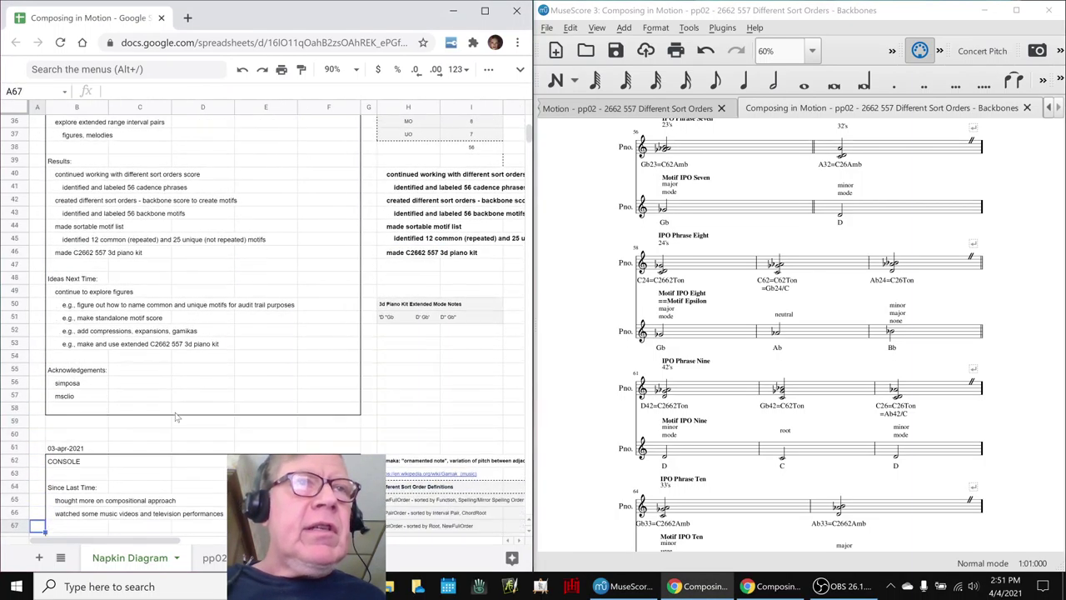
{"action": "scroll", "coordinate": [176, 416], "scroll_direction": "down", "scroll_amount": 1}
{"action": "left_click", "coordinate": [66, 266]}
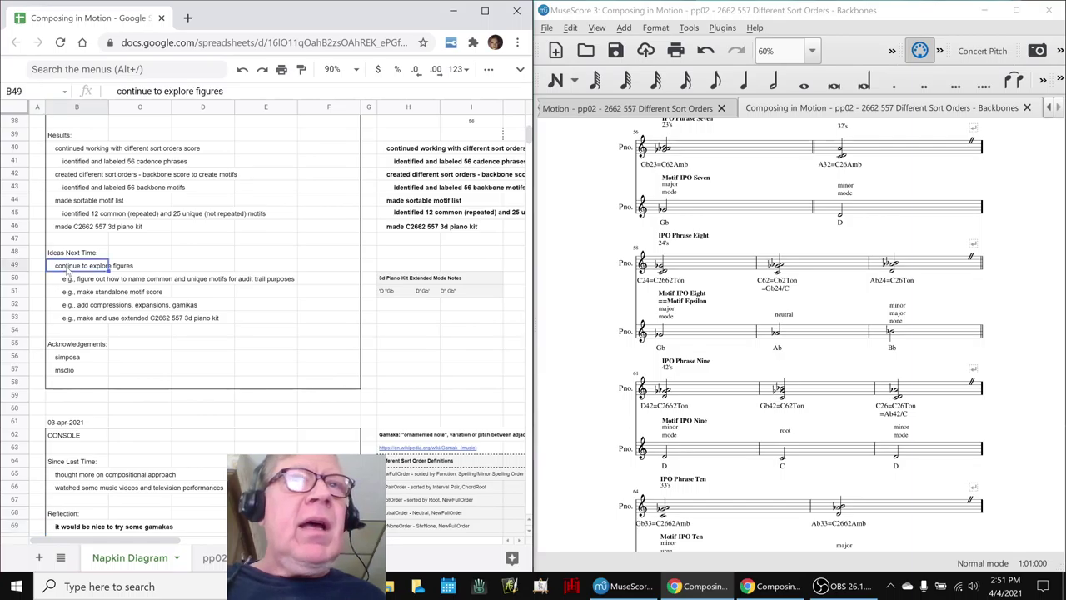
{"action": "left_click", "coordinate": [79, 213]}
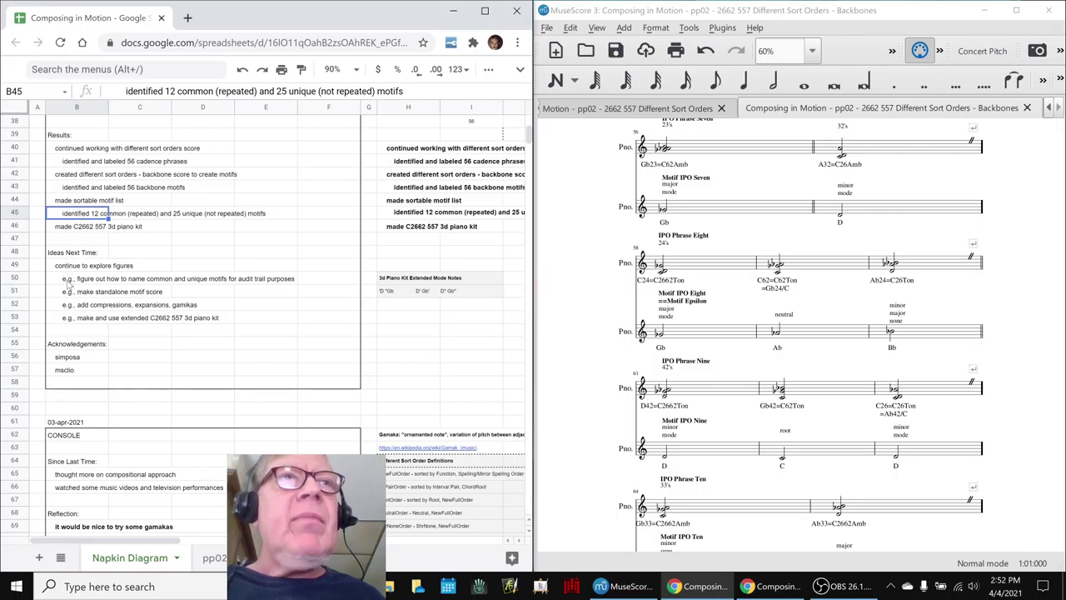
{"action": "left_click", "coordinate": [68, 282]}
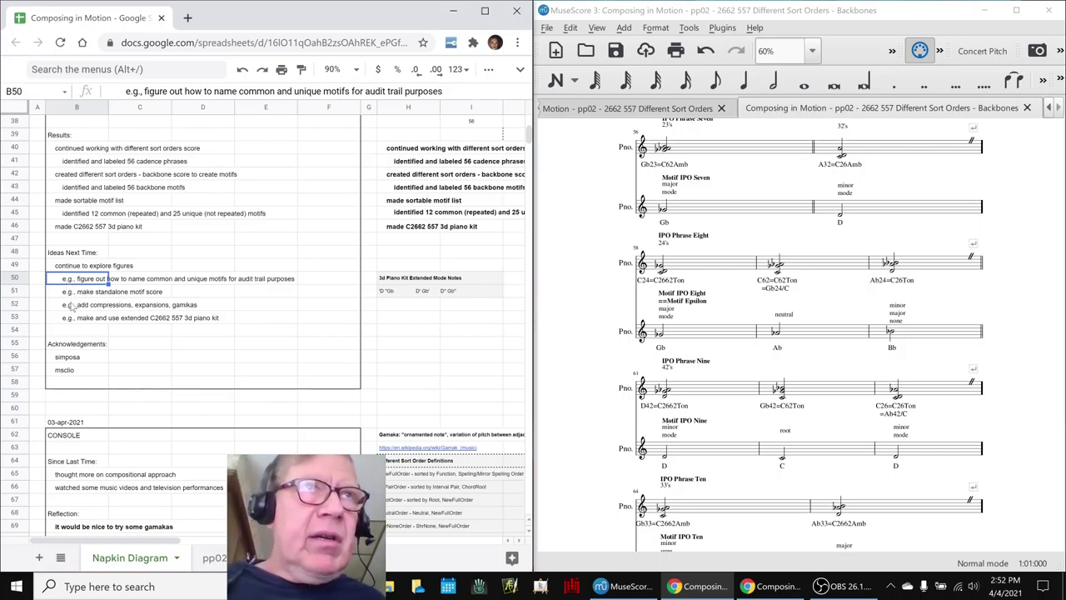
{"action": "left_click", "coordinate": [73, 294]}
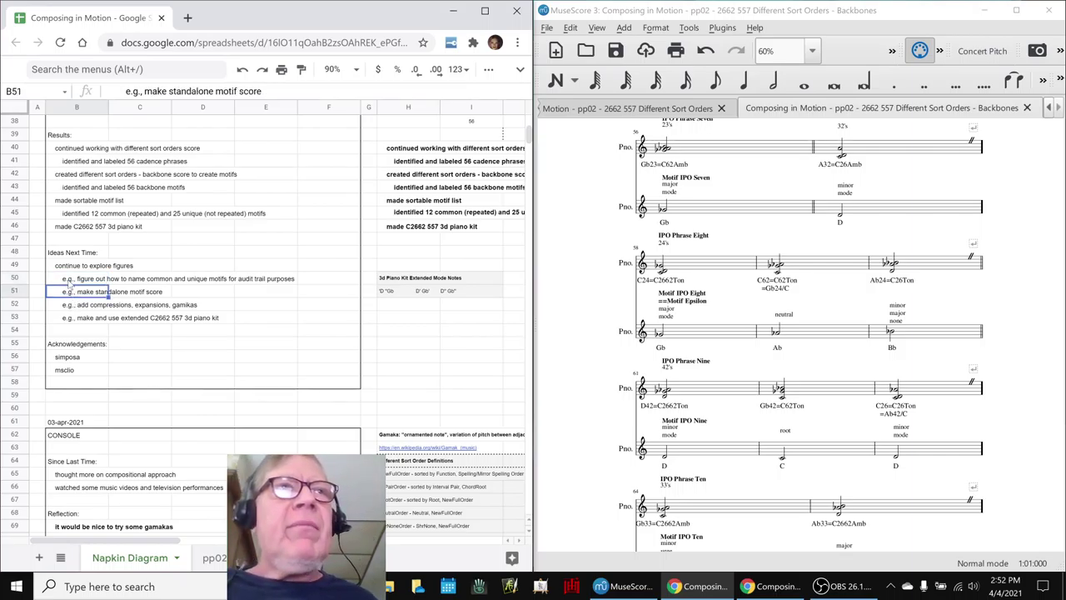
{"action": "left_click", "coordinate": [70, 283]}
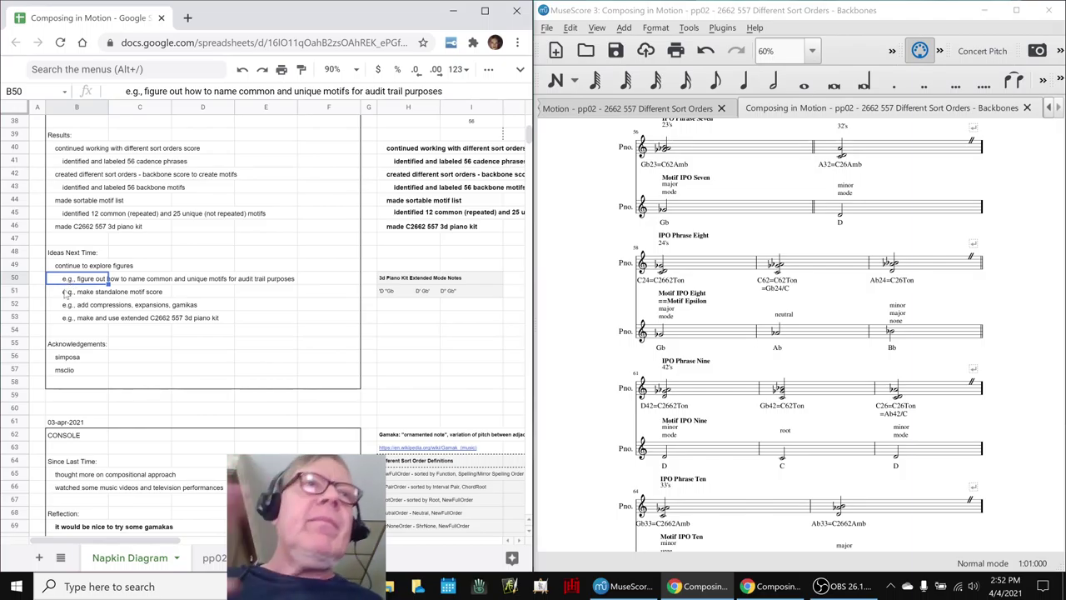
{"action": "left_click", "coordinate": [67, 309]}
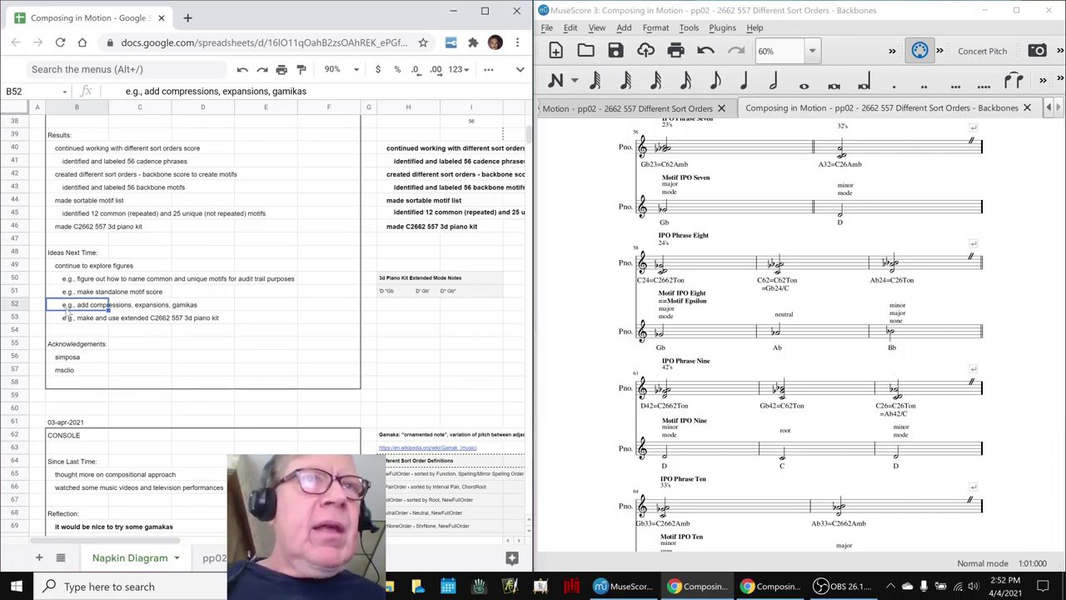
{"action": "left_click", "coordinate": [81, 323]}
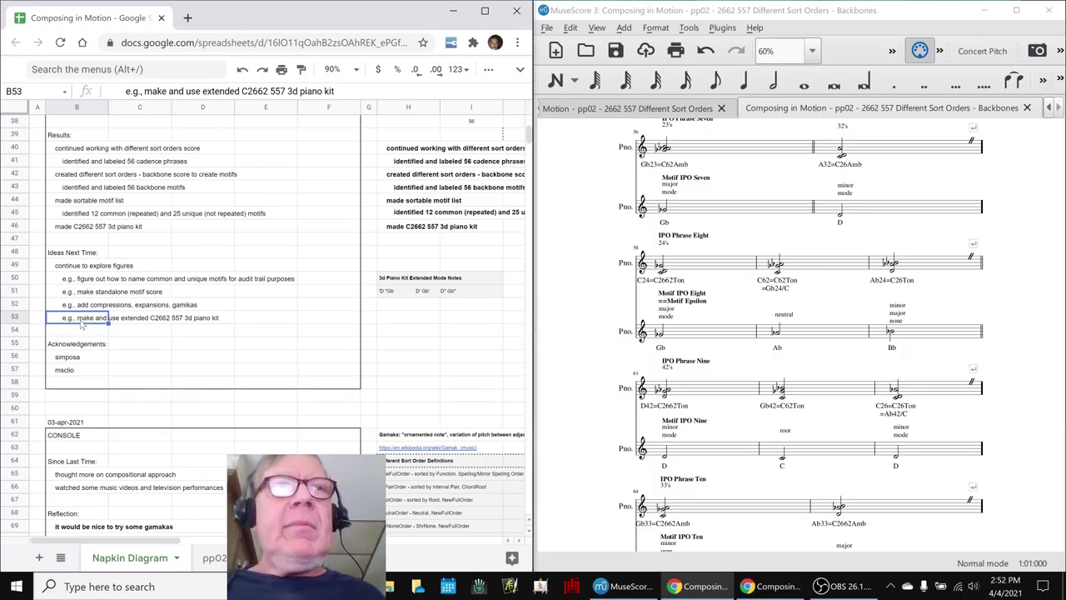
{"action": "left_click", "coordinate": [71, 267]}
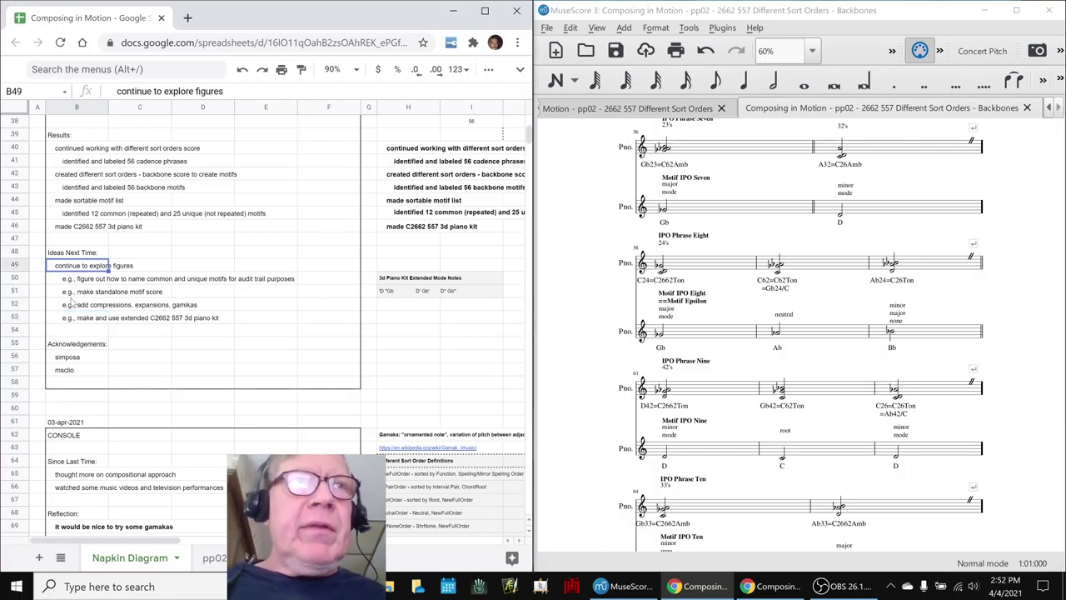
{"action": "left_click", "coordinate": [94, 360]}
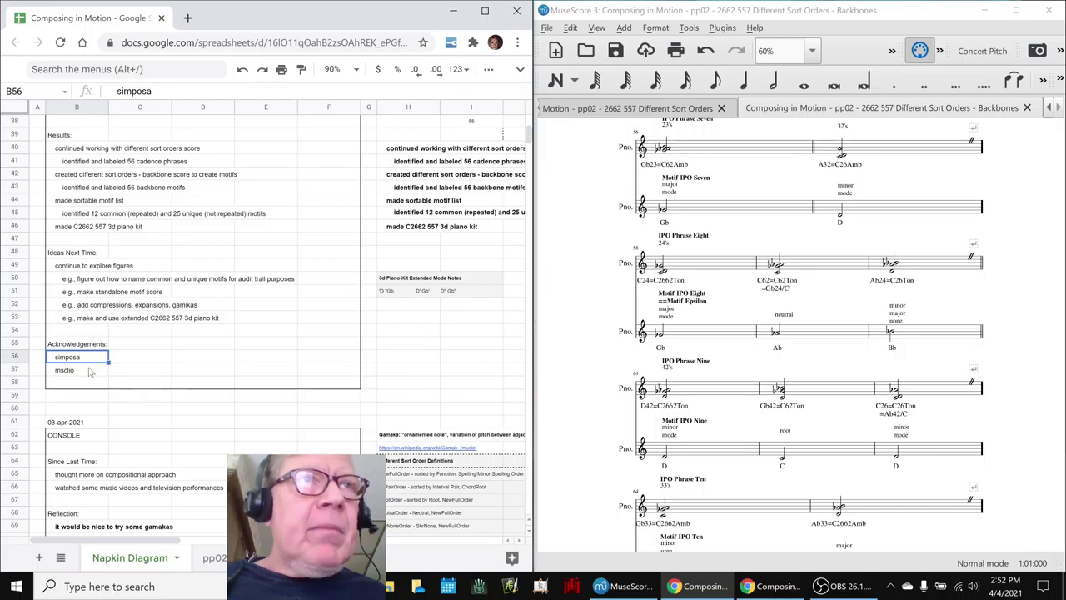
{"action": "left_click", "coordinate": [87, 373]}
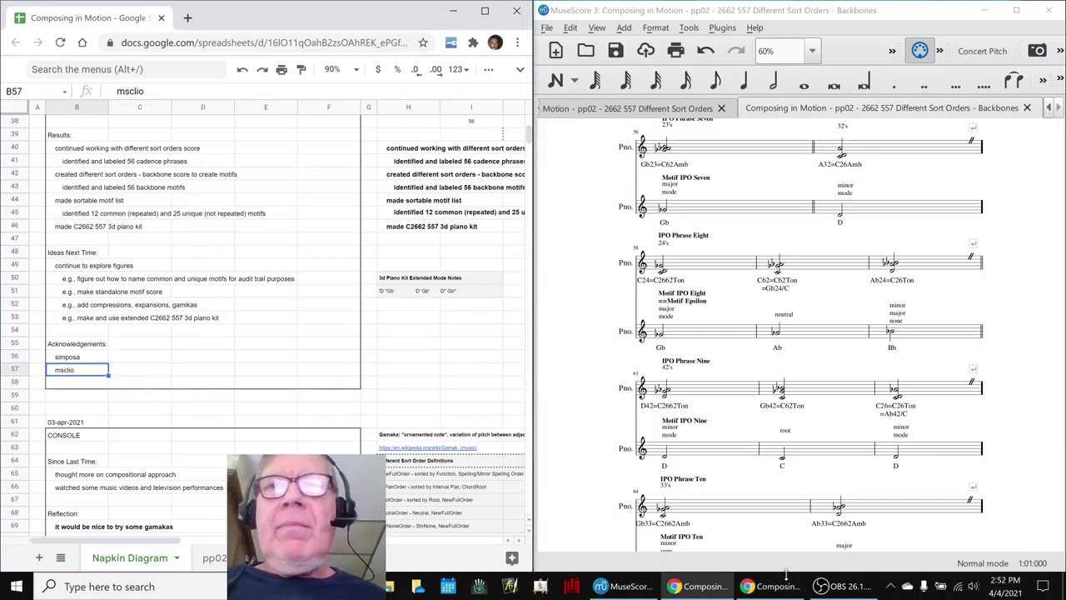
Bring the OBS Studio window with the live 'Composing in Motion Part 11 - FIGURES' stream to the front.
{"action": "left_click", "coordinate": [840, 593]}
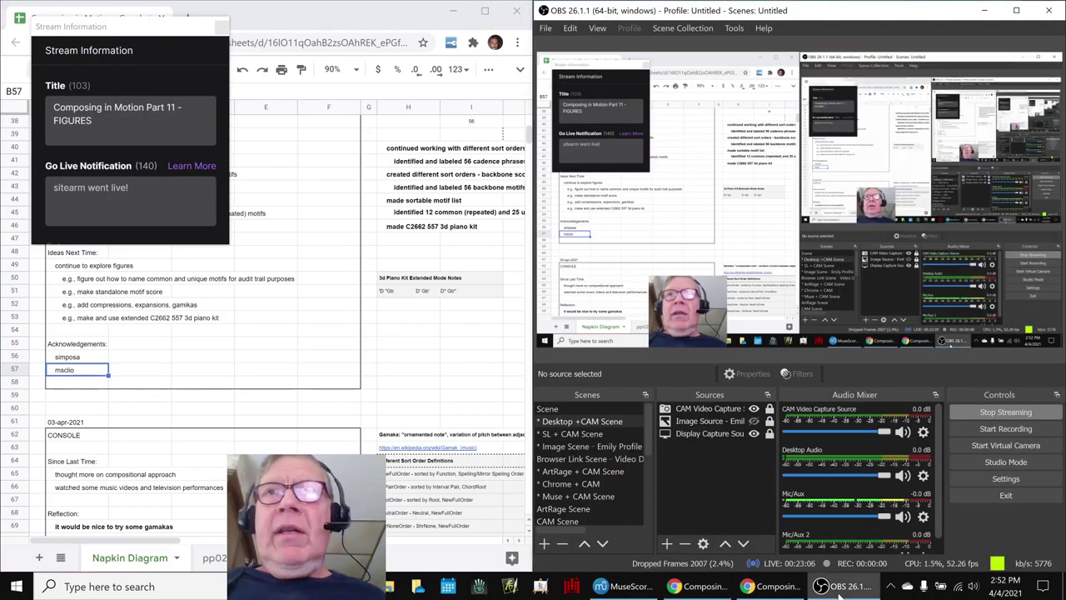